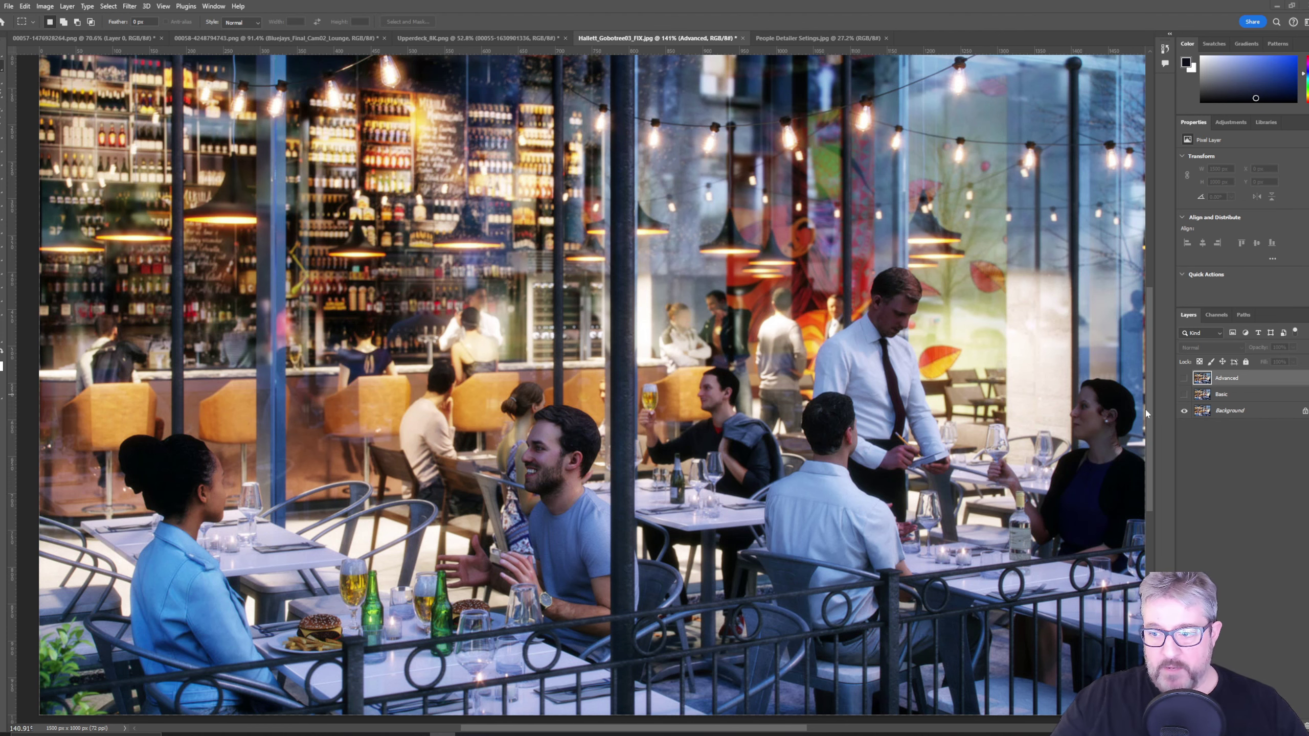
# - Zoom out and make the Basic layer visible to show the restaurant render's reworked people
pyautogui.keyDown('alt'); pyautogui.scroll(-2, 866, 541); pyautogui.keyUp('alt')
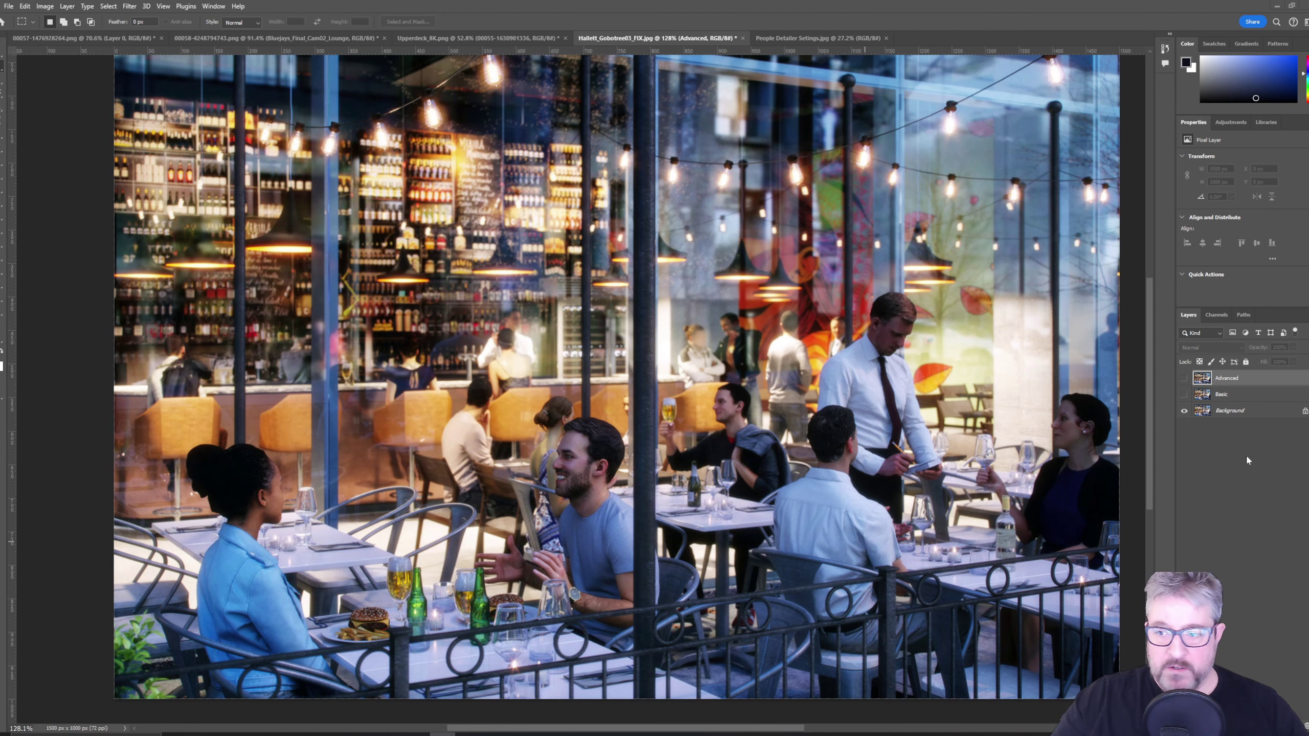
pyautogui.click(1184, 395)
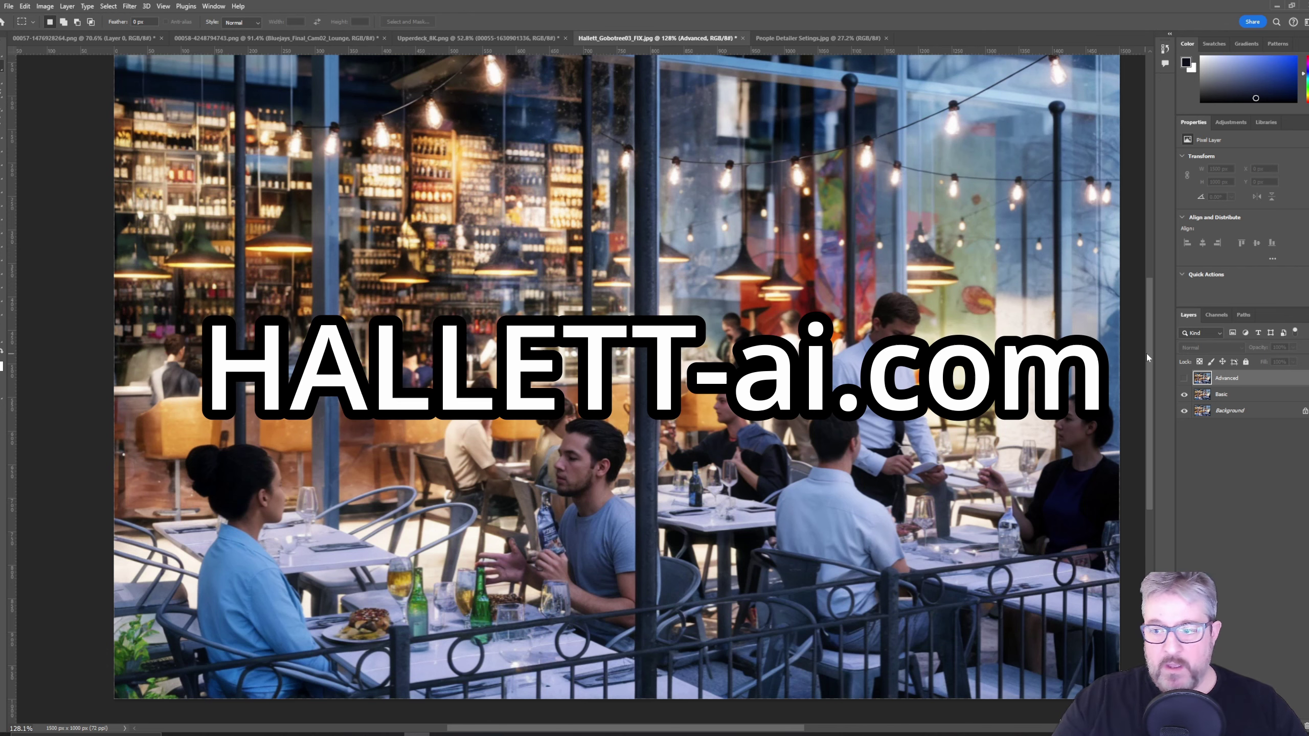
# - Switch across the open documents to the Upperdeck_8K concourse render
pyautogui.hotkey('ctrl', 'Tab')
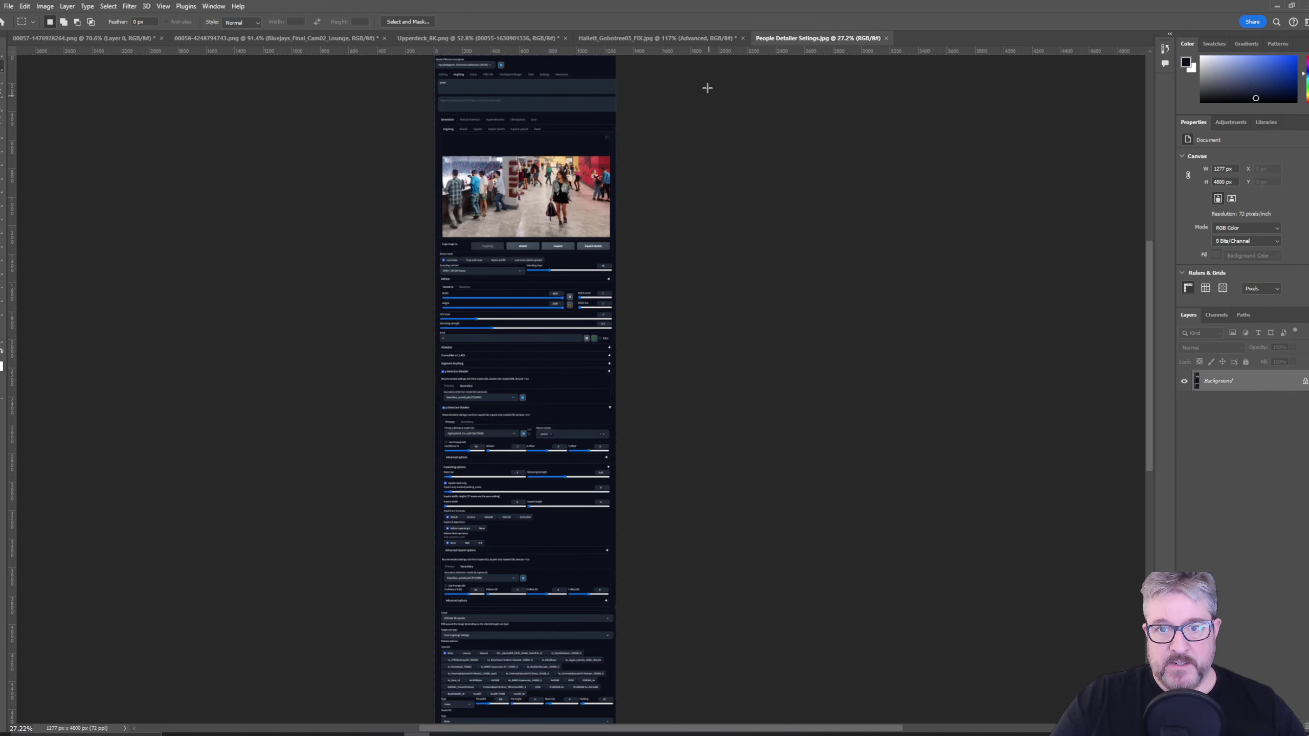
pyautogui.click(677, 40)
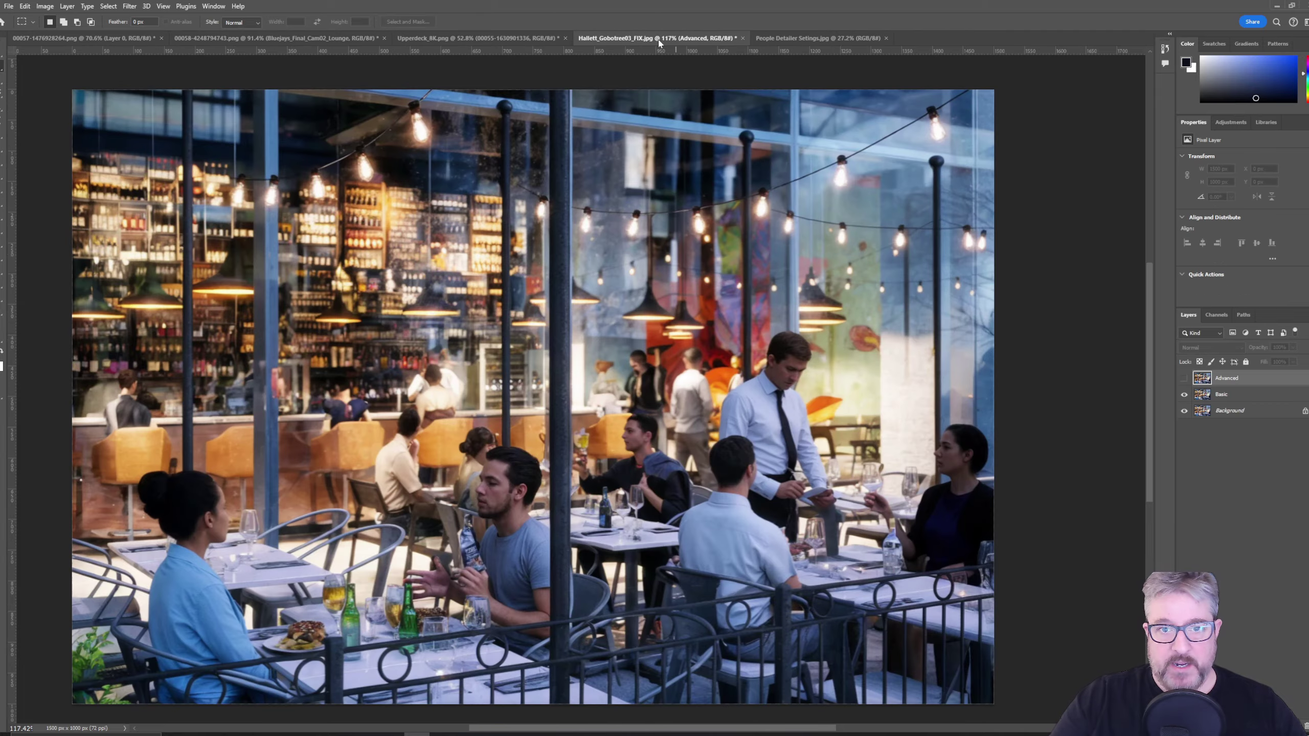
pyautogui.click(499, 37)
# - Toggle the refined people layer on and off to compare it with the original people
pyautogui.click(1183, 377)
pyautogui.click(1184, 377)
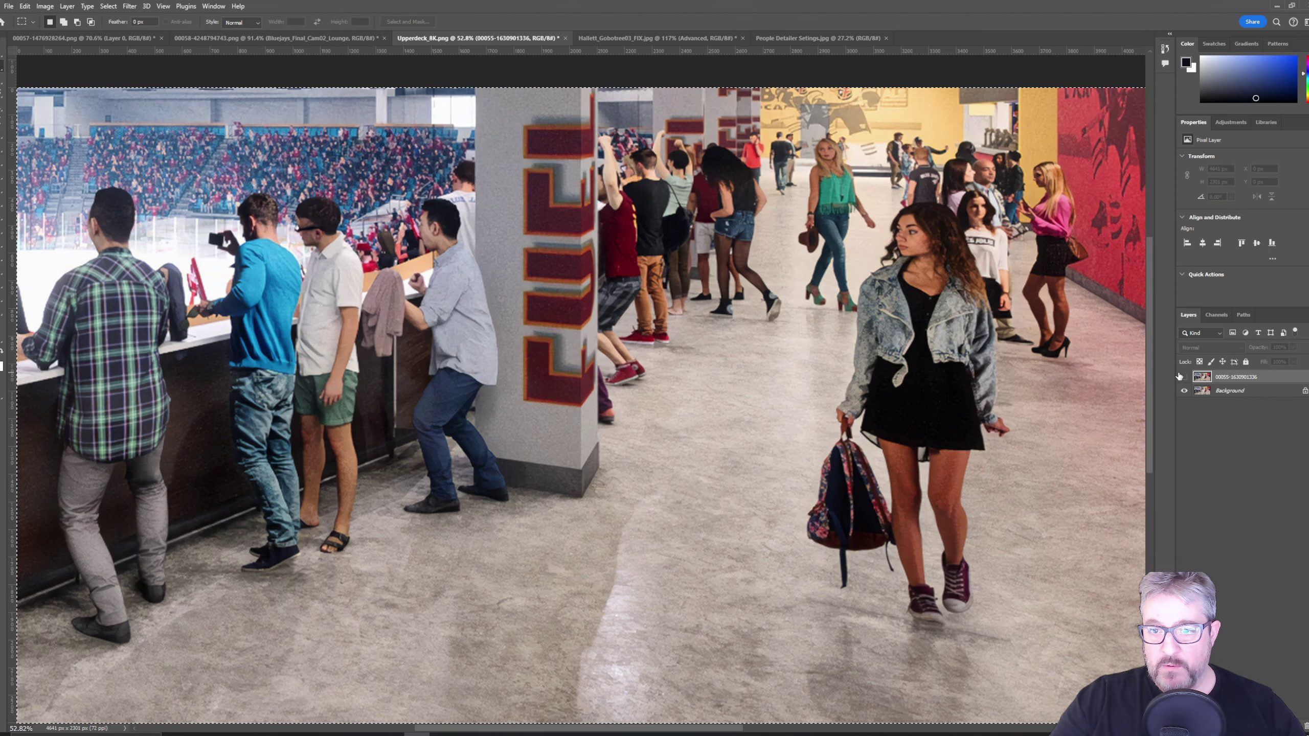
pyautogui.click(1184, 377)
pyautogui.scroll(4, 1133, 366)
pyautogui.click(1182, 378)
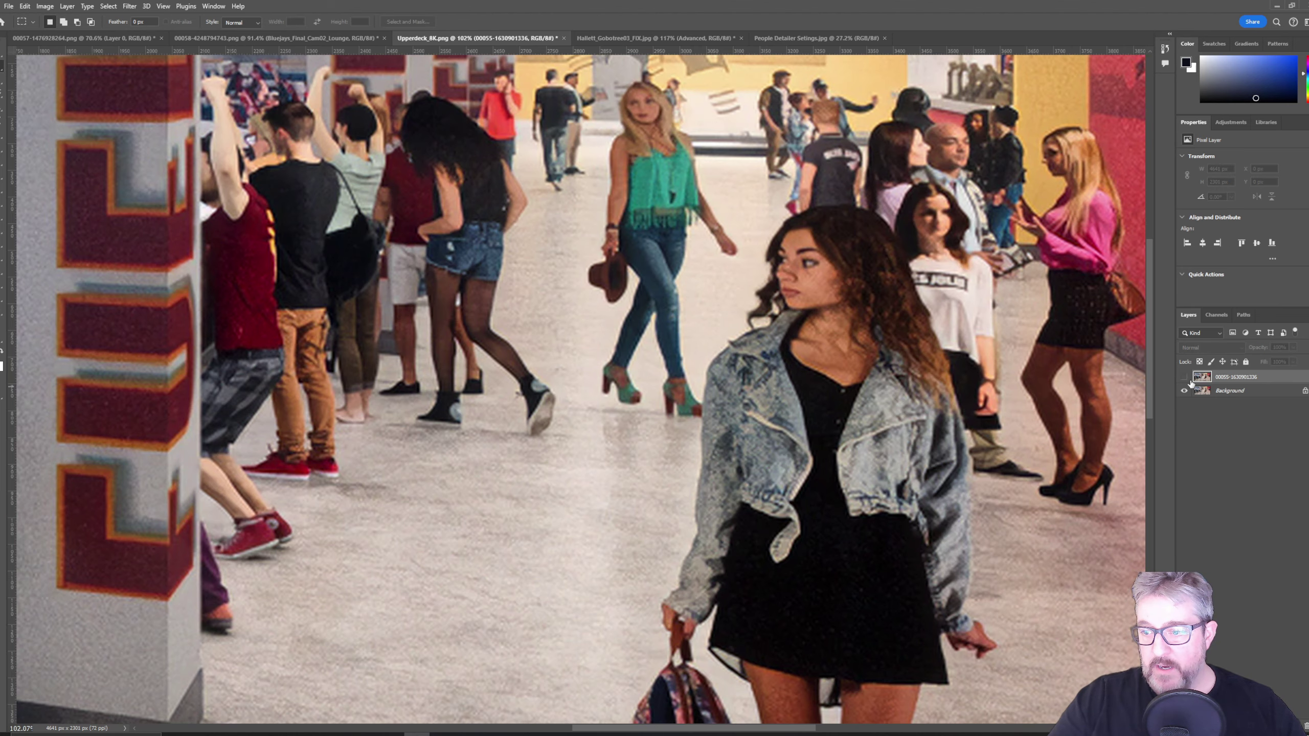
pyautogui.click(1184, 377)
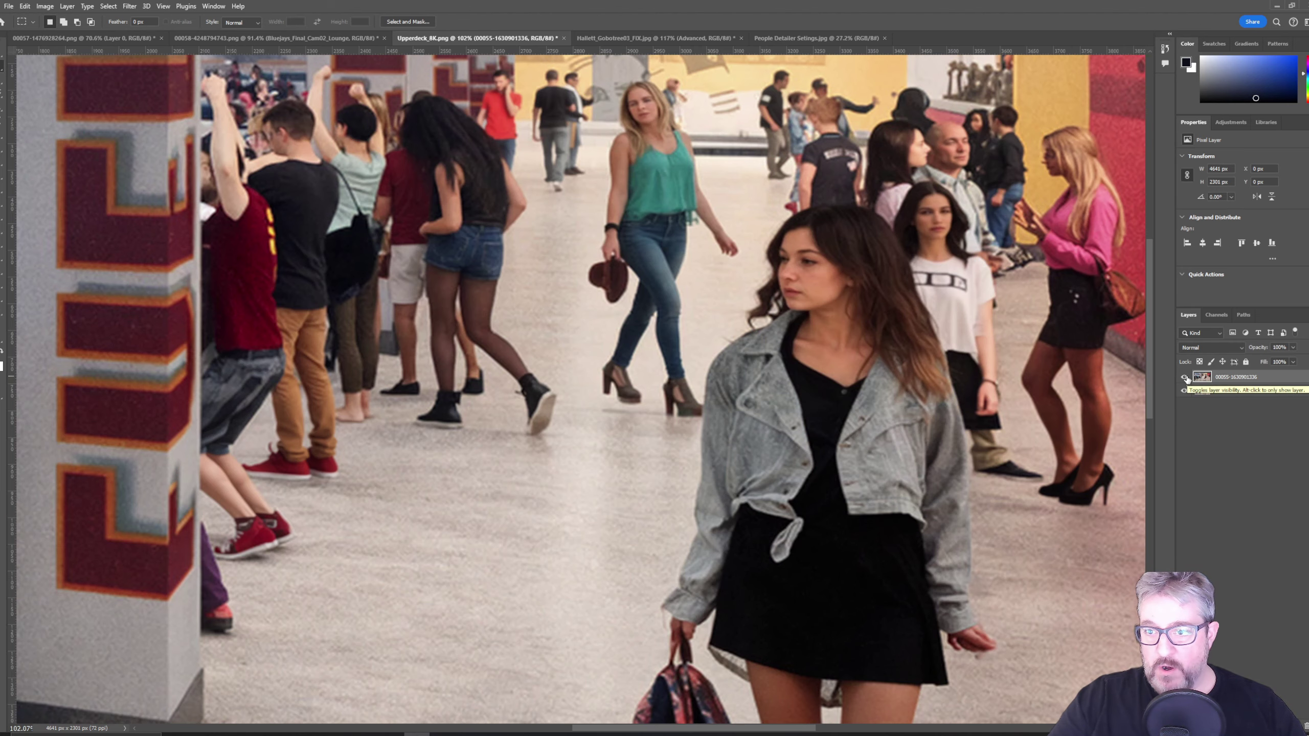
pyautogui.click(1184, 377)
pyautogui.click(1185, 377)
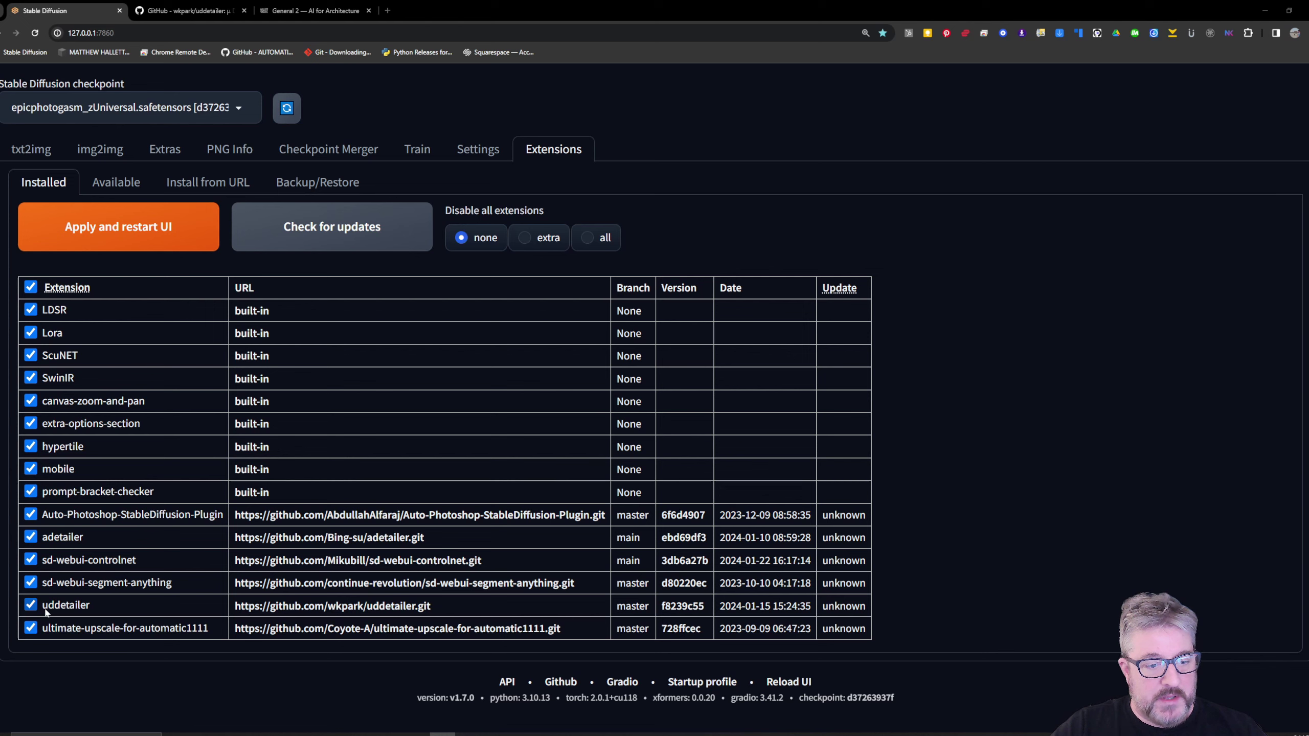
pyautogui.click(78, 608)
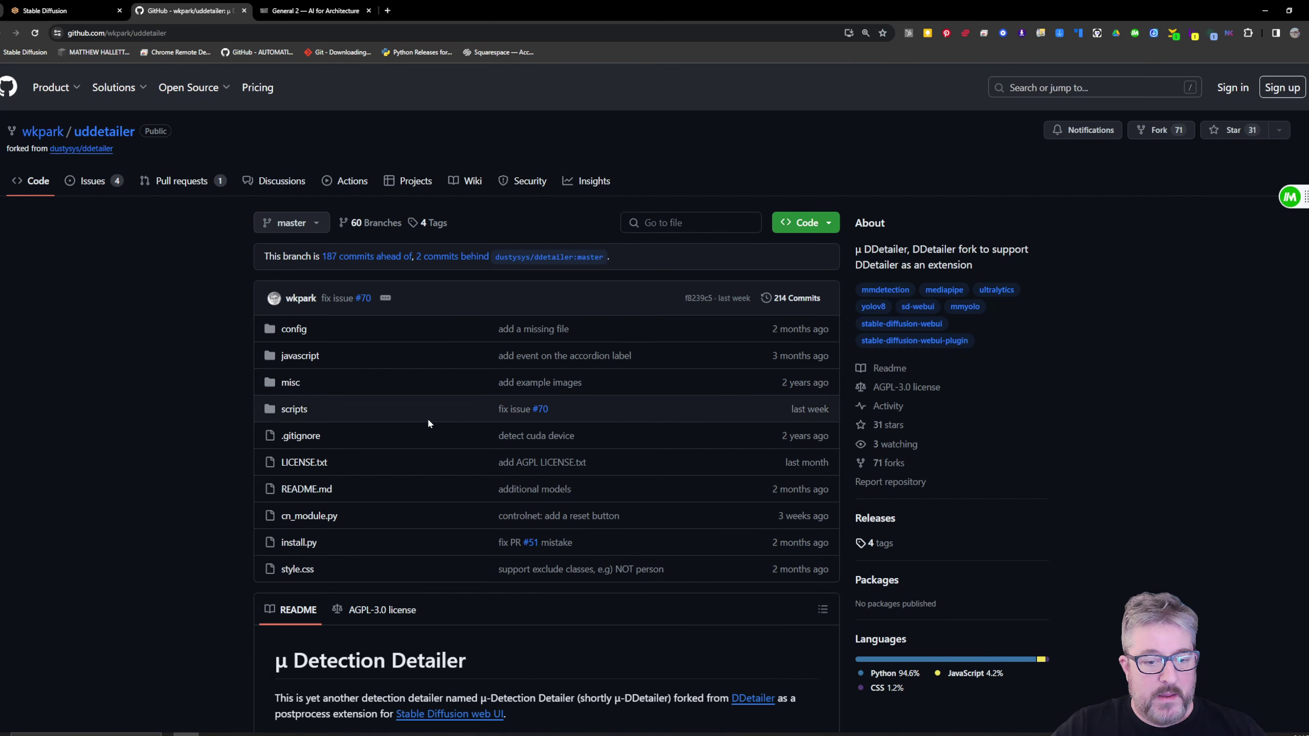
pyautogui.scroll(-5, 429, 422)
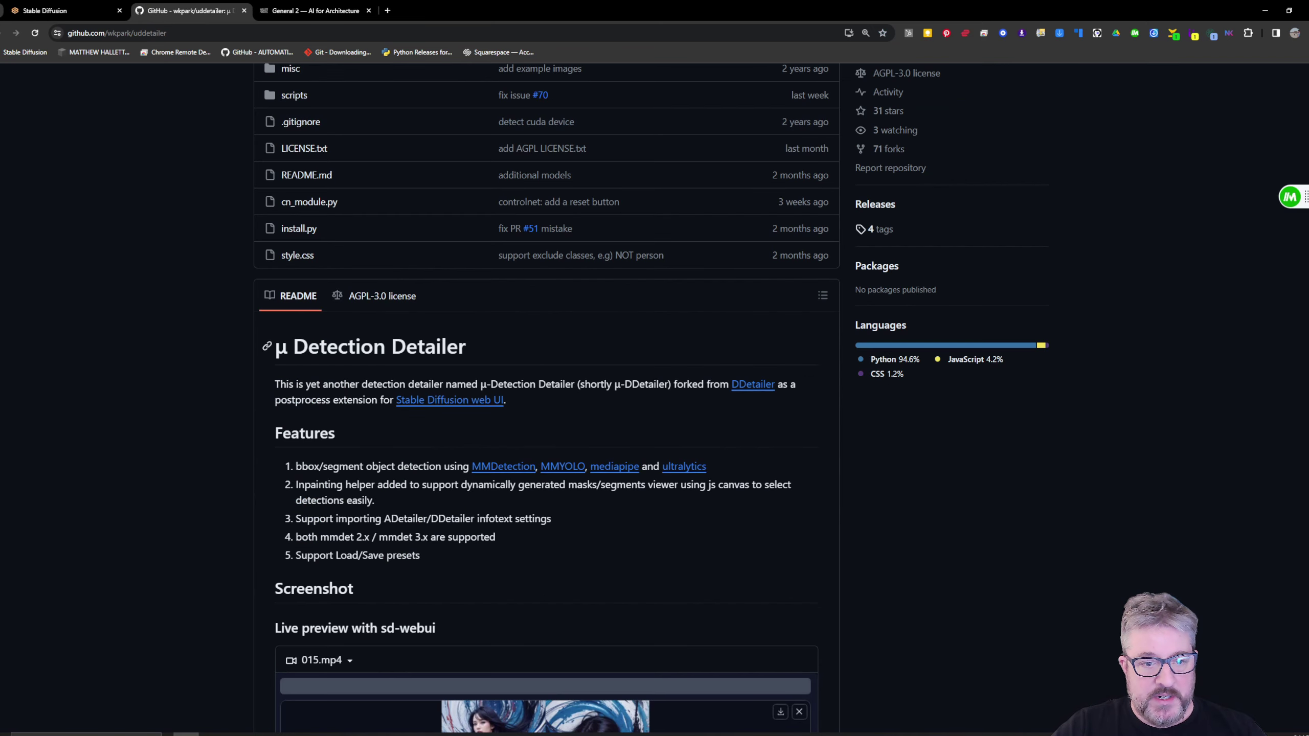
pyautogui.click(55, 9)
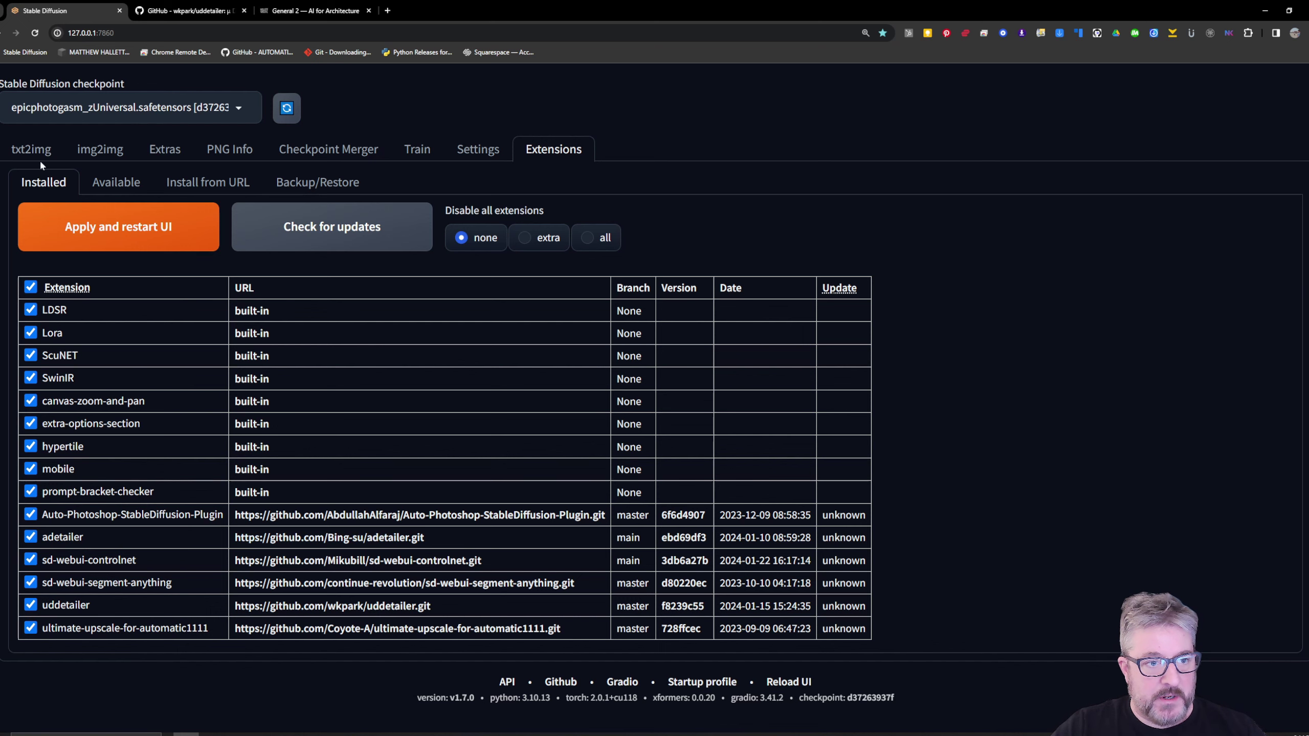
# - Switch to img2img and review the restaurant render's input and generation settings
pyautogui.click(100, 149)
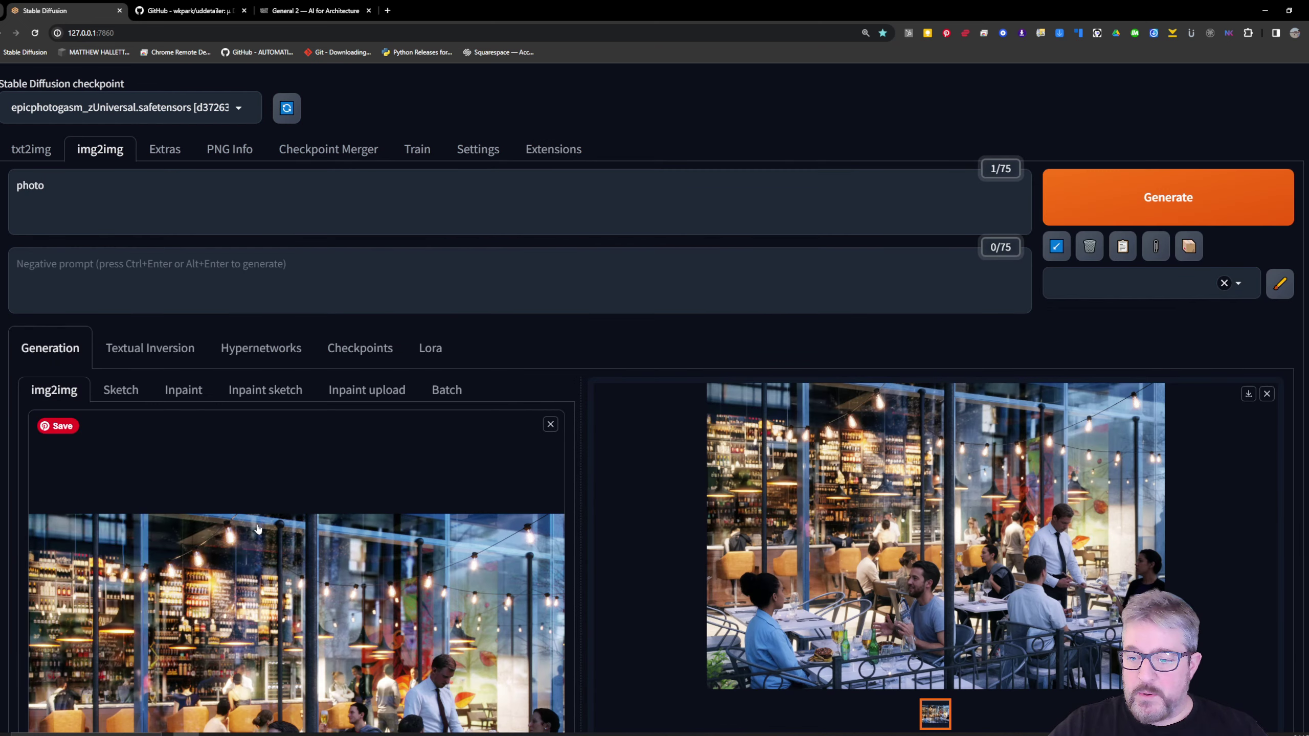
pyautogui.scroll(-1, 289, 482)
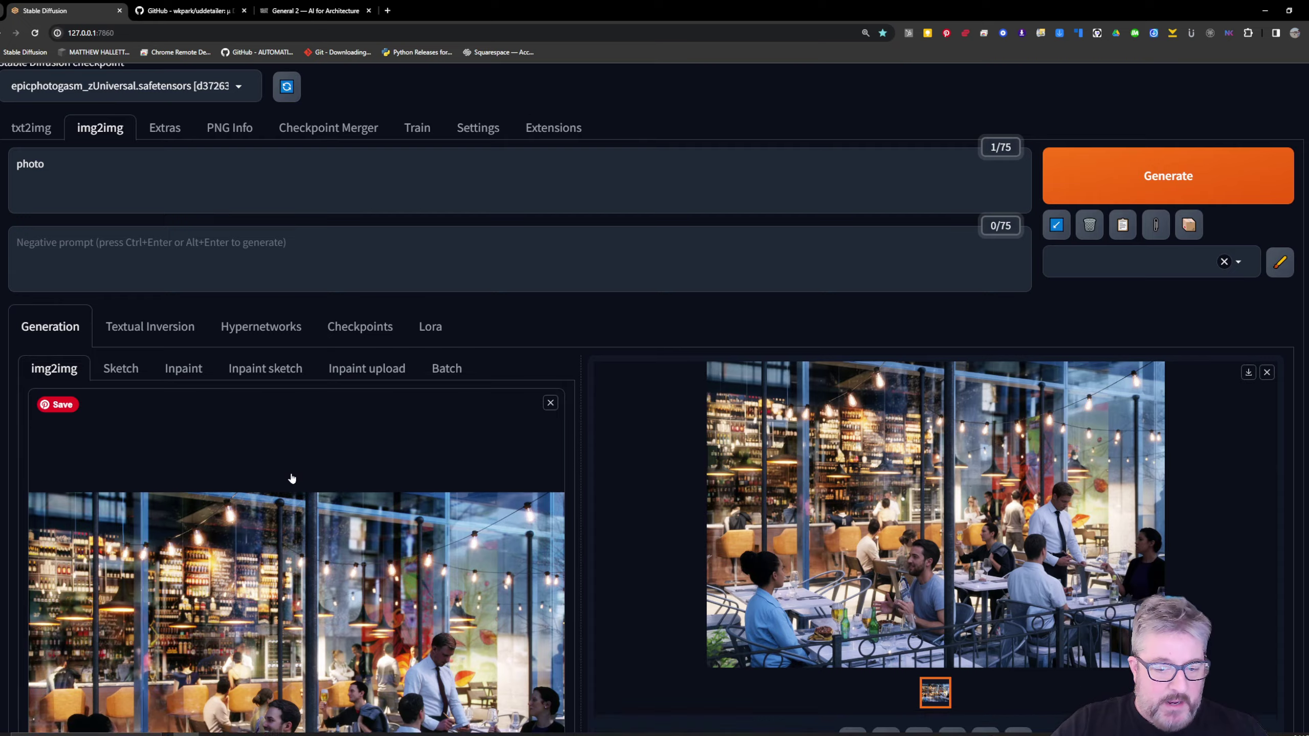
pyautogui.scroll(-5, 291, 479)
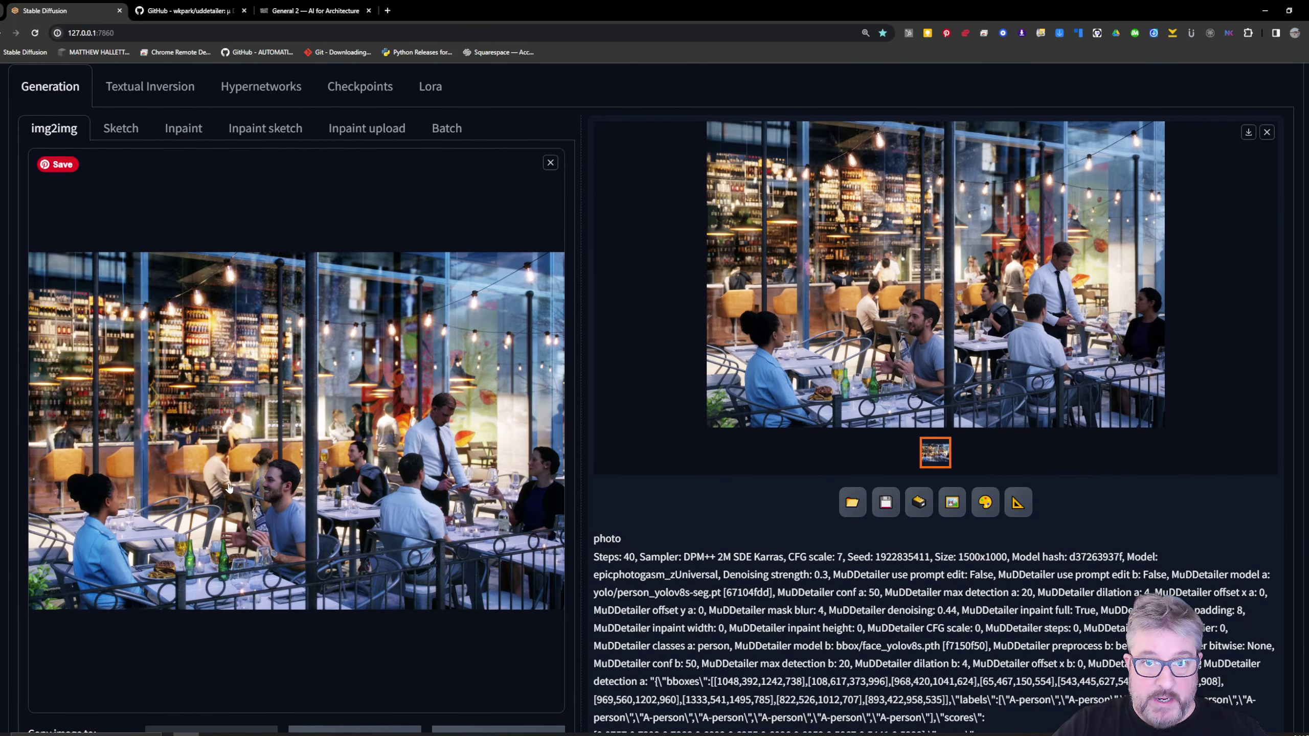
pyautogui.scroll(5, 229, 487)
pyautogui.scroll(-11, 222, 381)
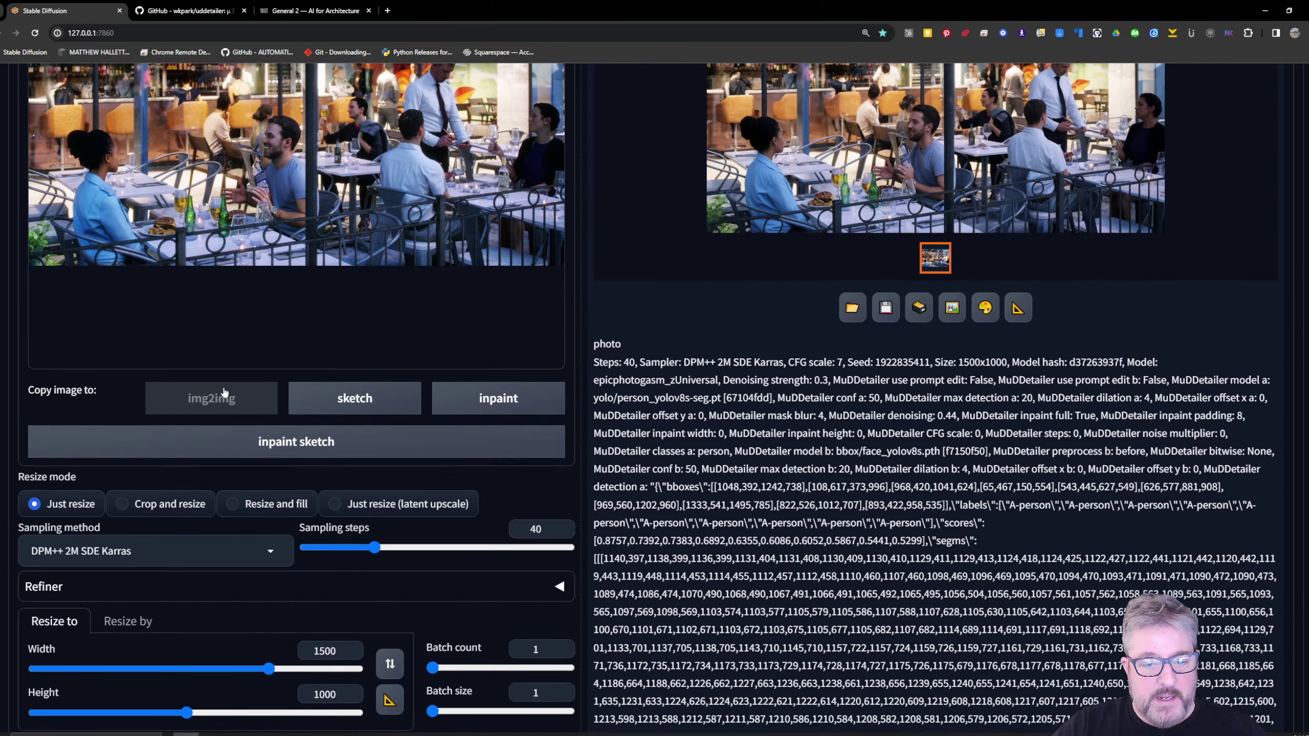
pyautogui.scroll(-1, 224, 391)
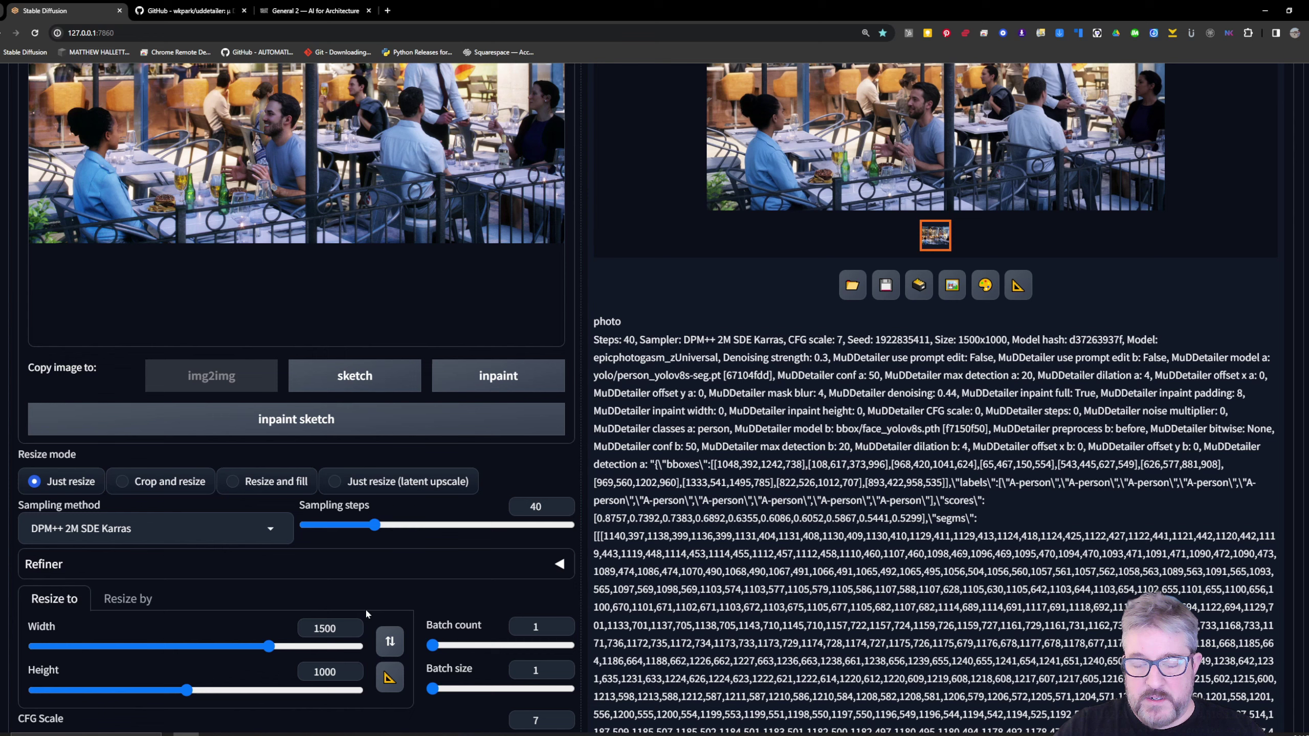
pyautogui.scroll(10, 376, 624)
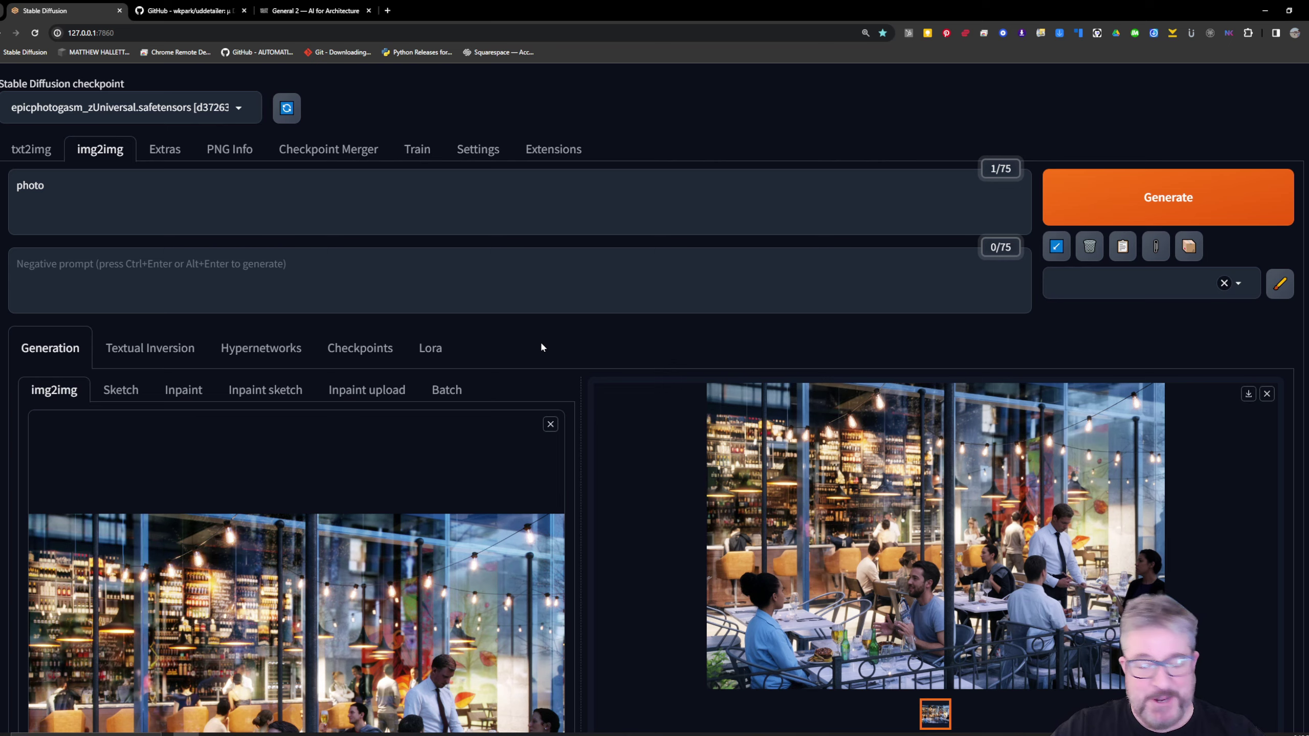
pyautogui.scroll(-4, 541, 347)
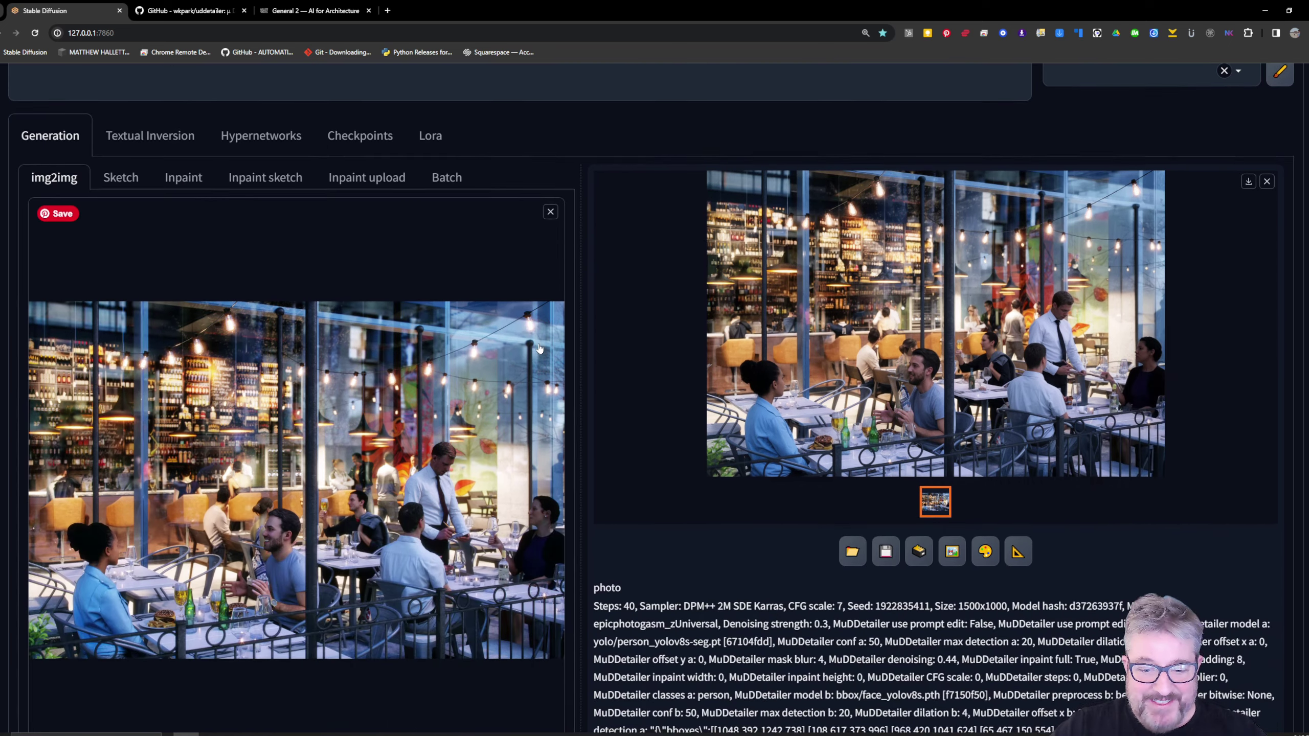
pyautogui.scroll(-11, 539, 349)
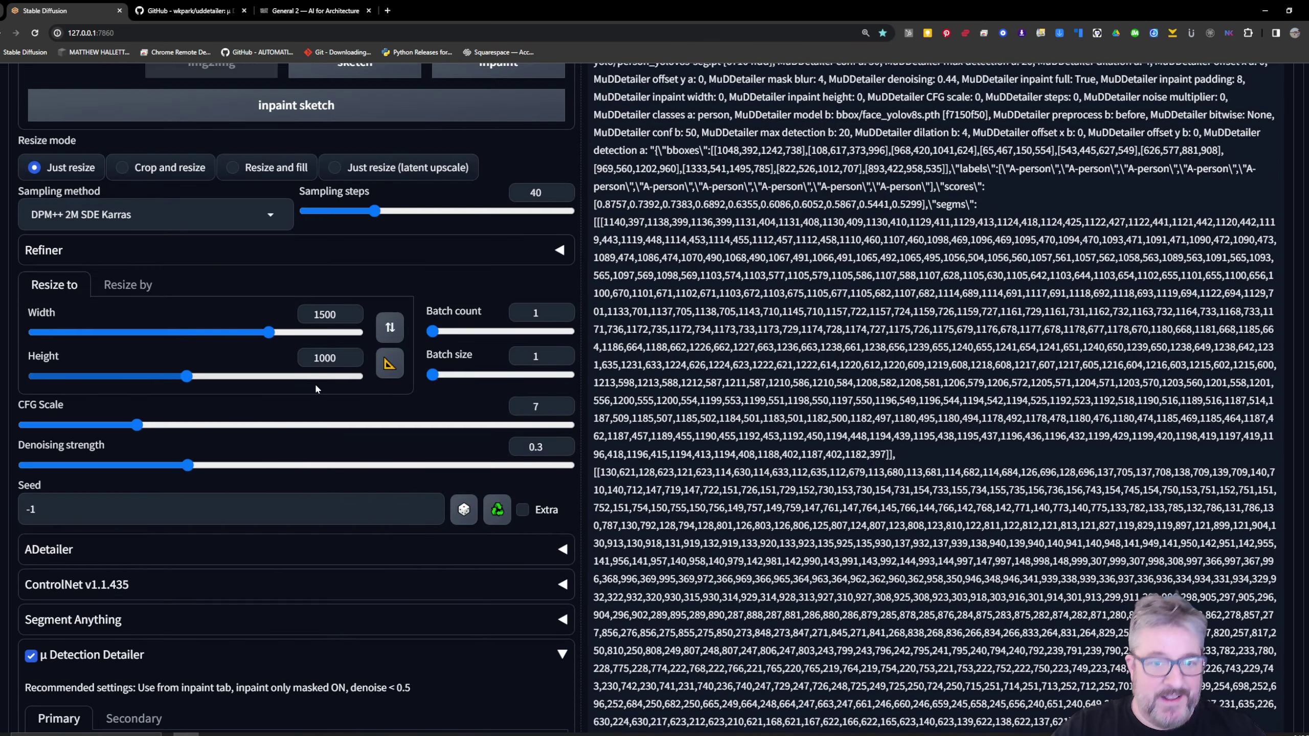
pyautogui.scroll(3, 315, 382)
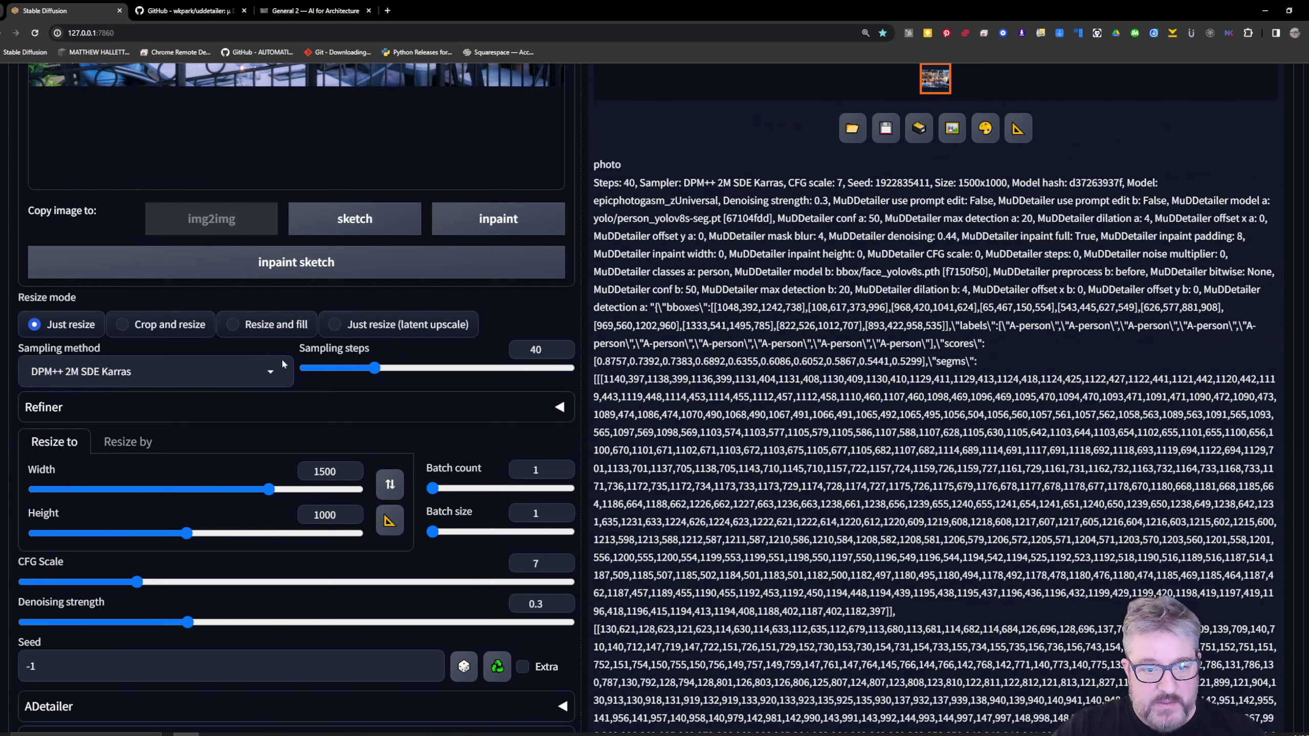
pyautogui.click(154, 371)
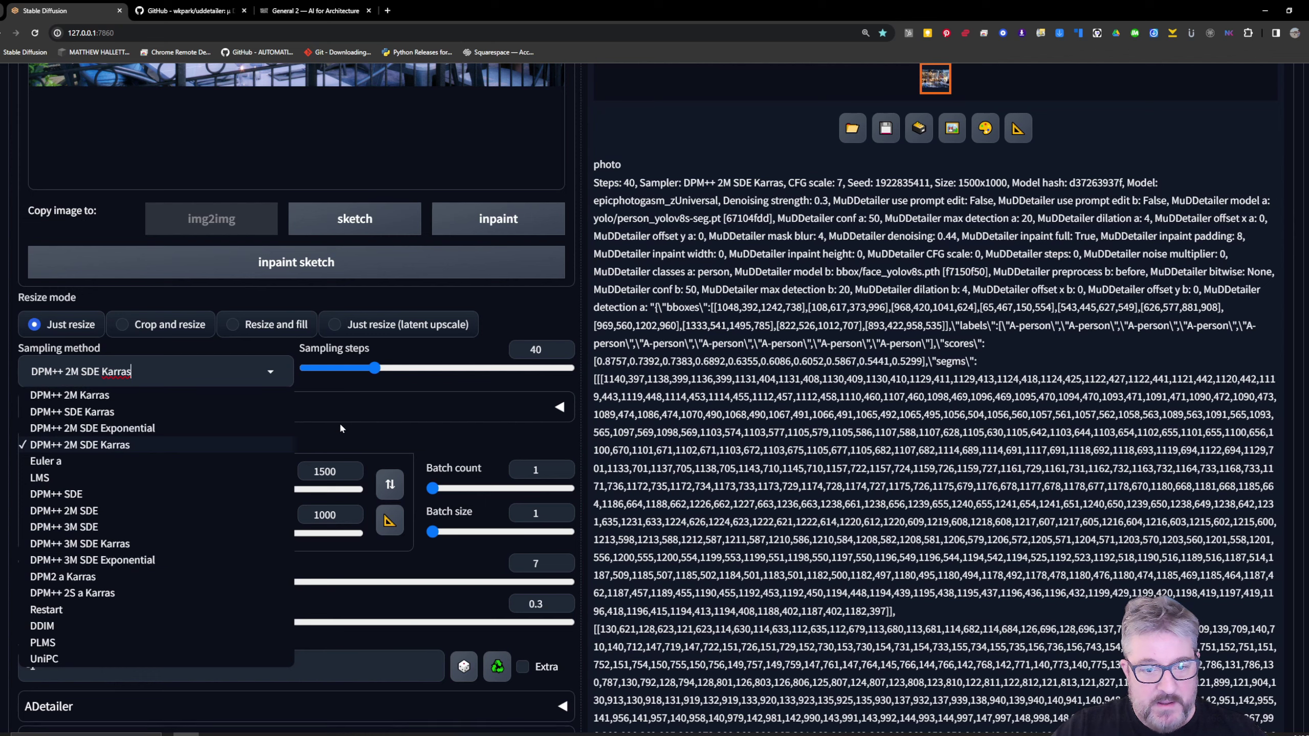
pyautogui.click(479, 389)
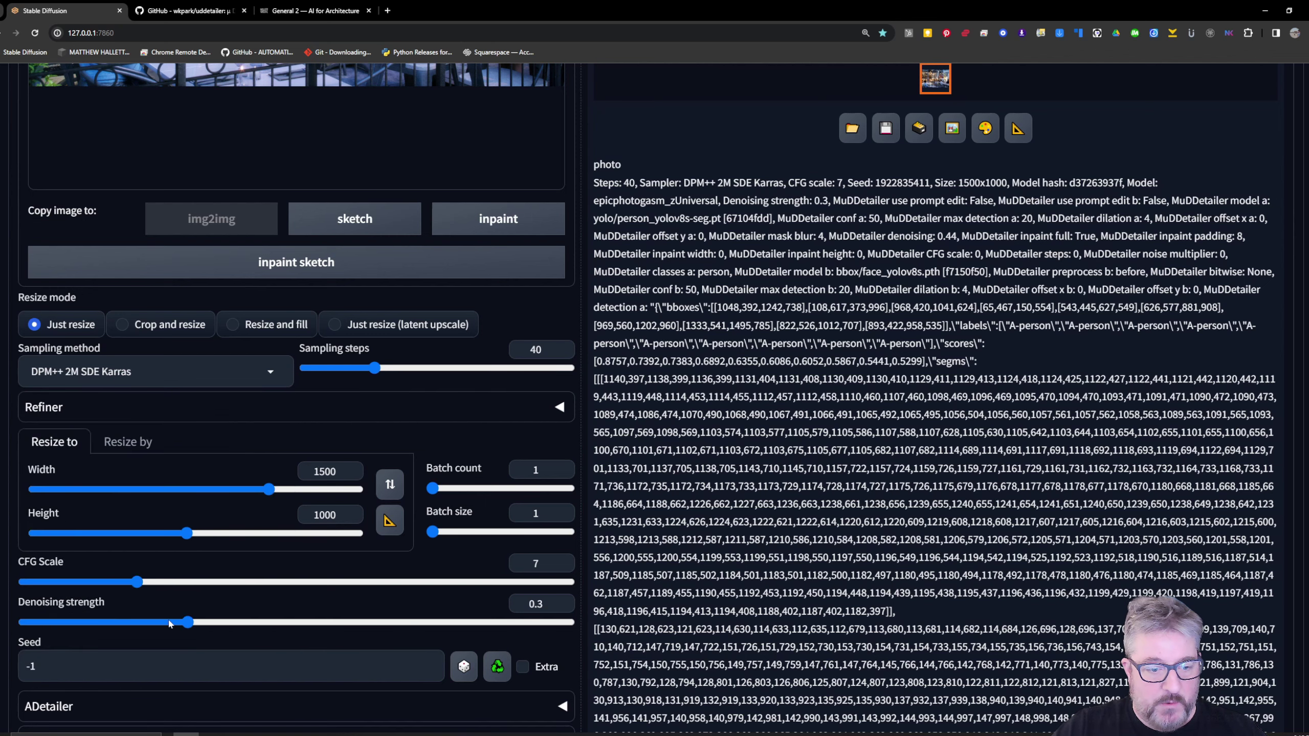
pyautogui.scroll(-1, 171, 623)
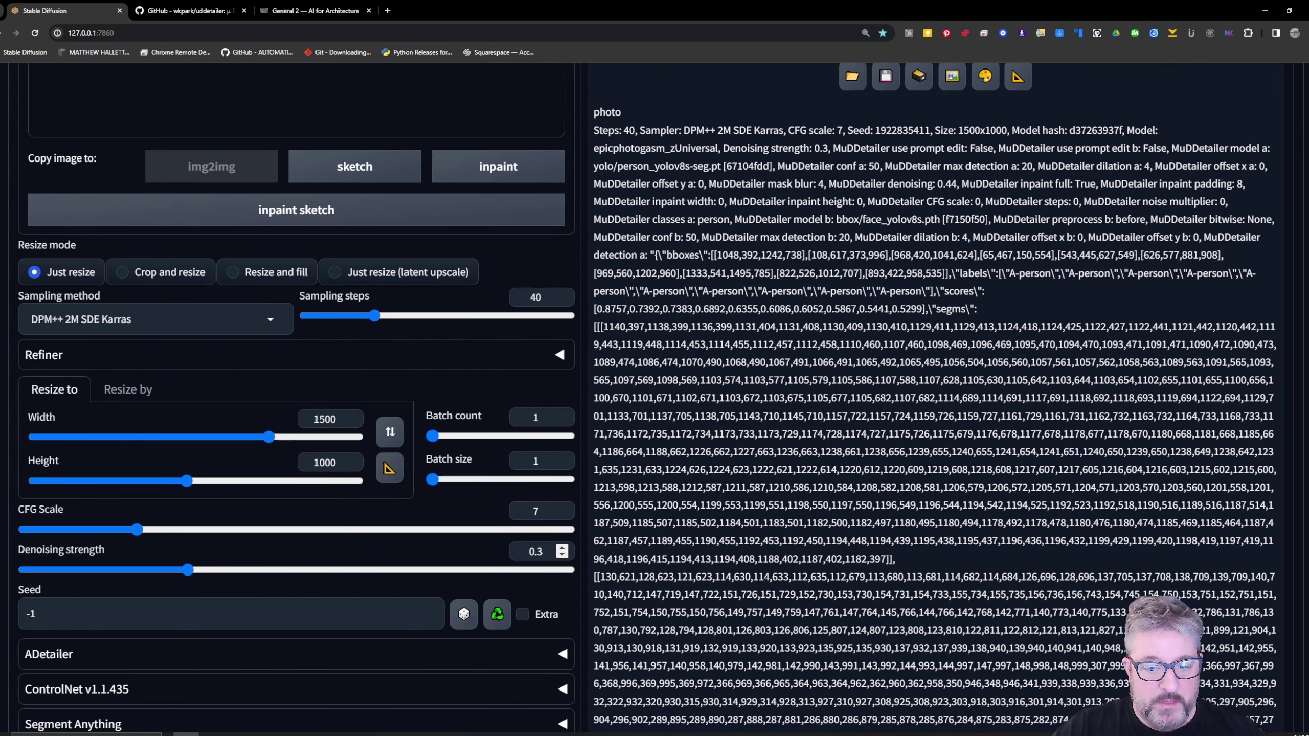
pyautogui.scroll(8, 913, 277)
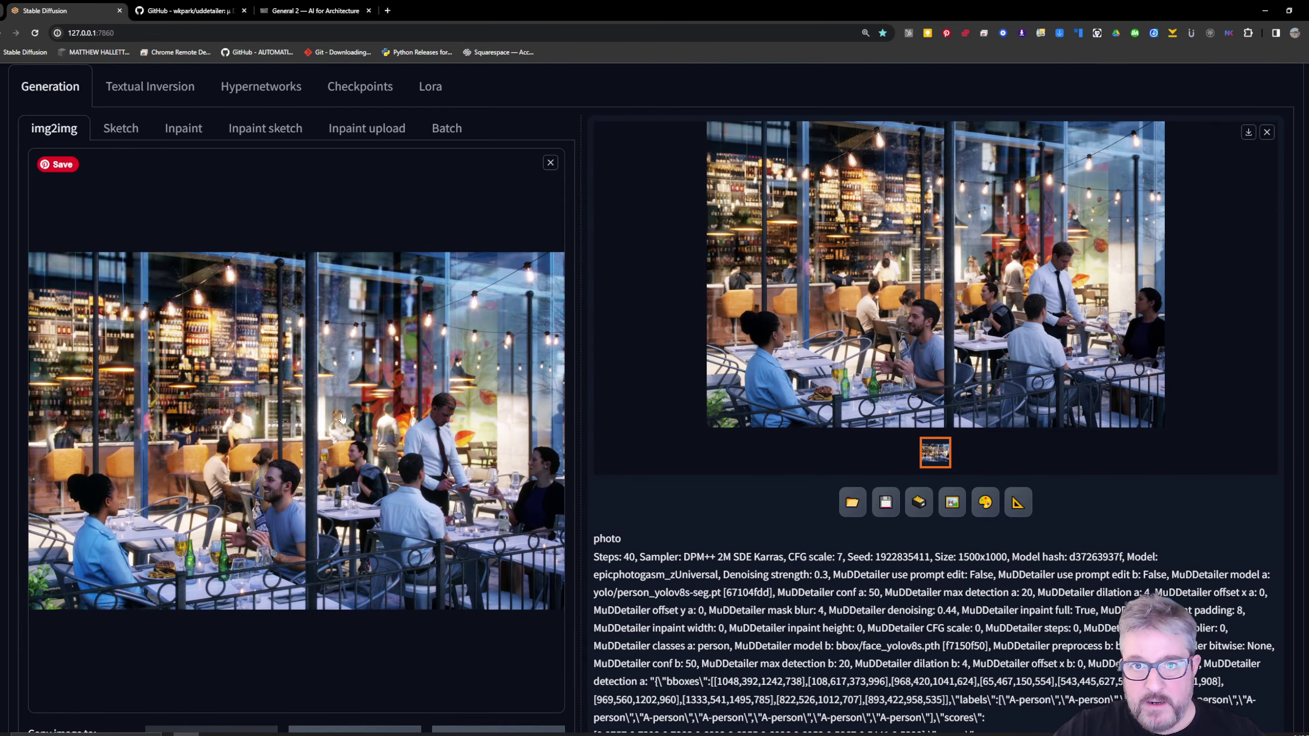
pyautogui.scroll(-17, 341, 418)
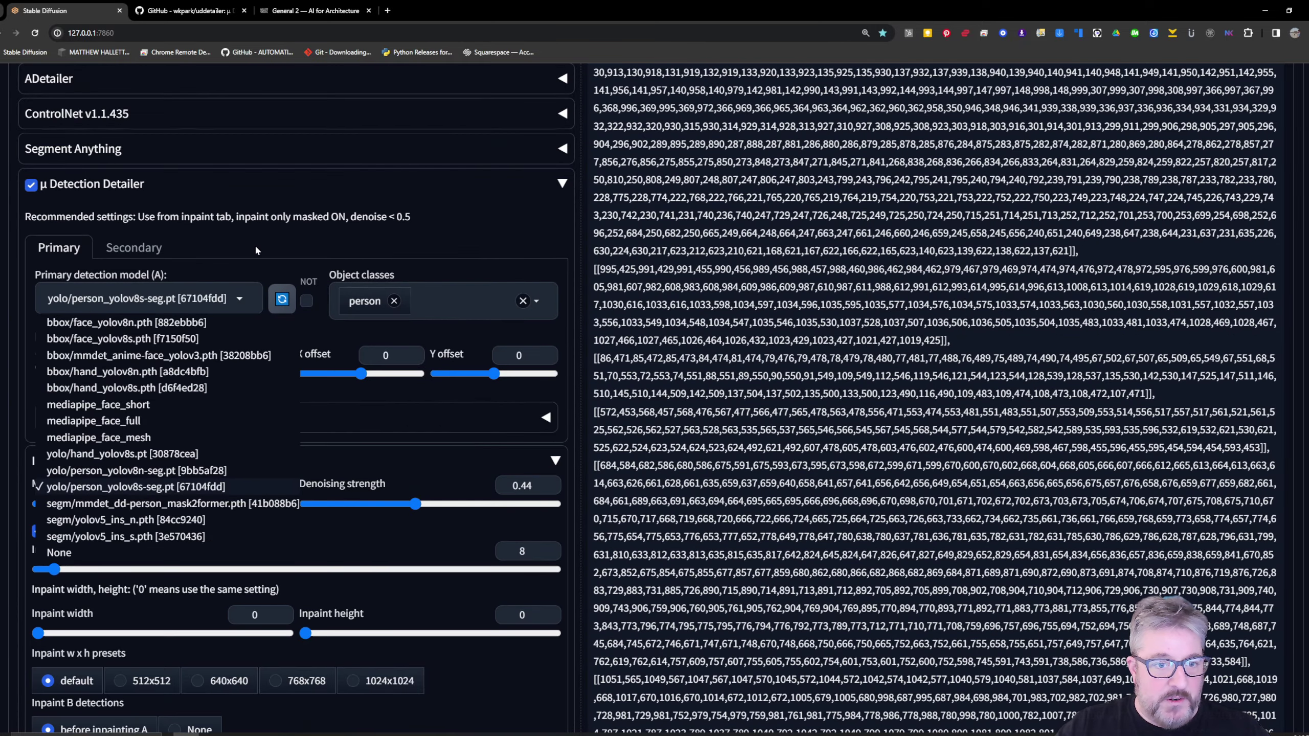
pyautogui.click(129, 317)
pyautogui.scroll(-14, 379, 479)
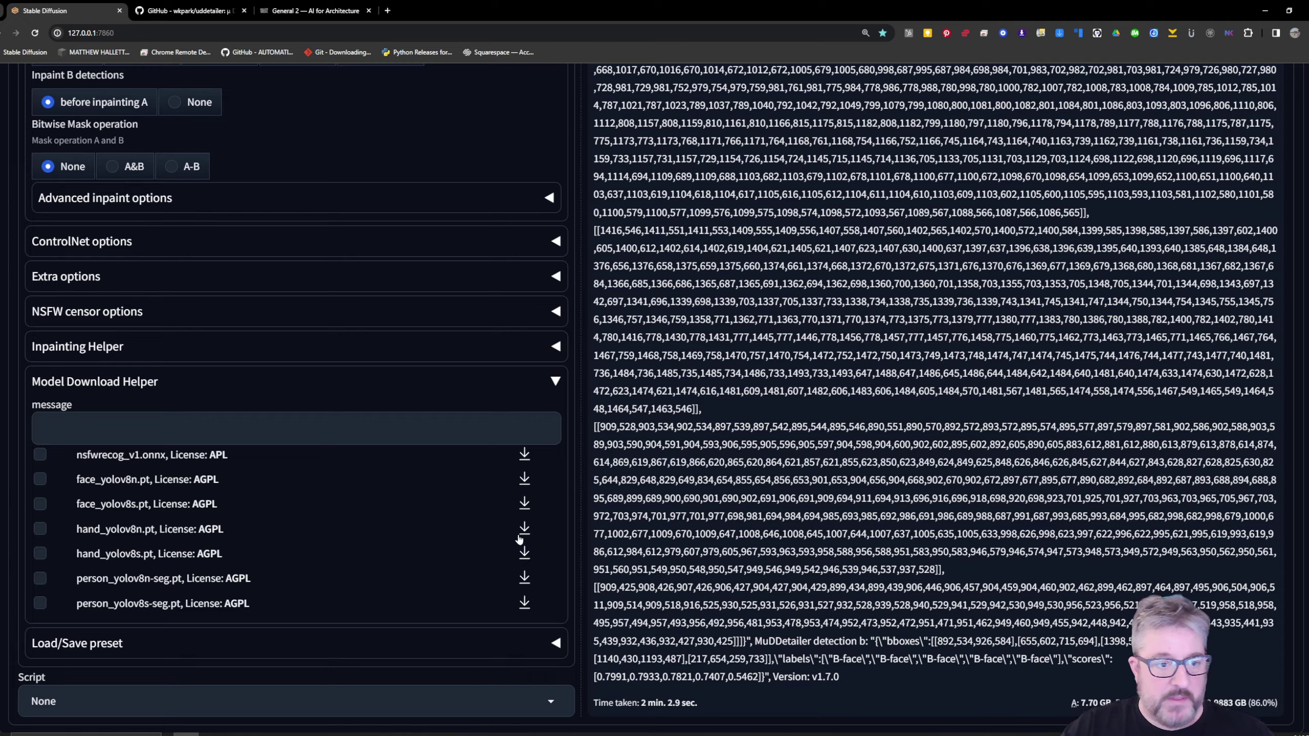
pyautogui.scroll(13, 377, 530)
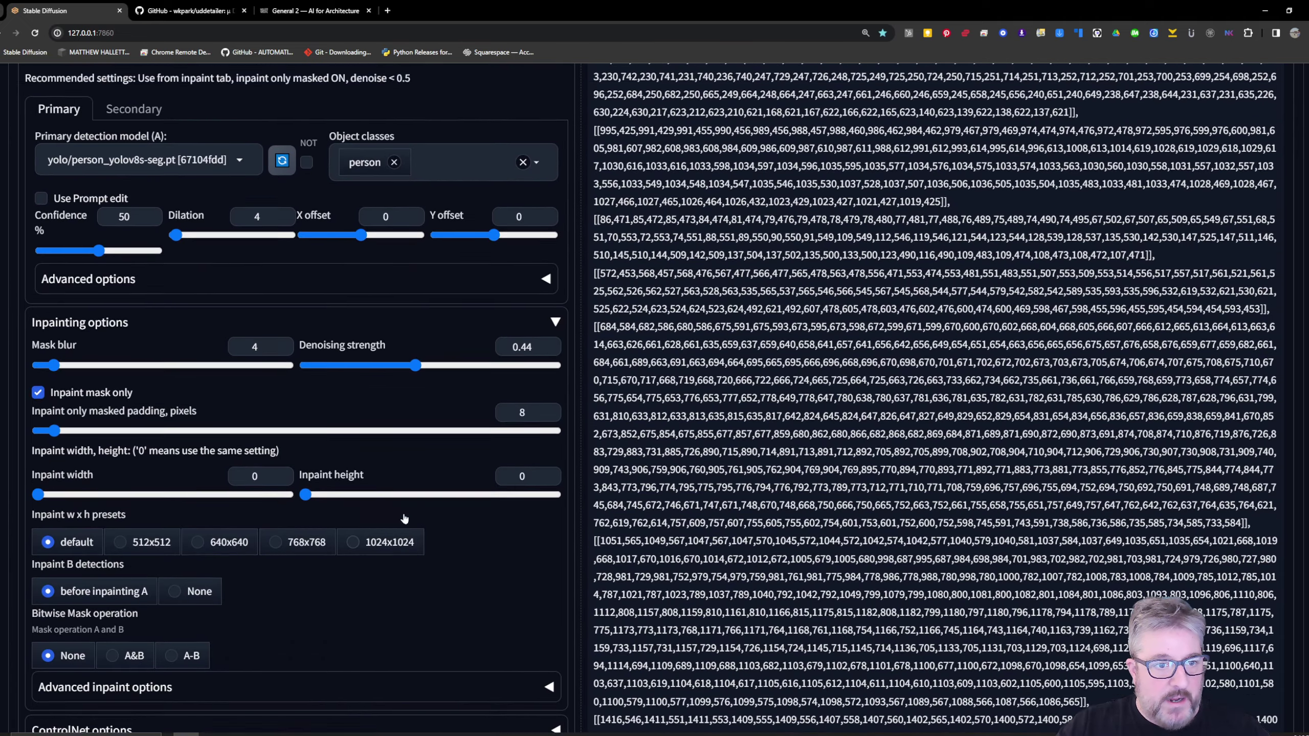
pyautogui.click(124, 330)
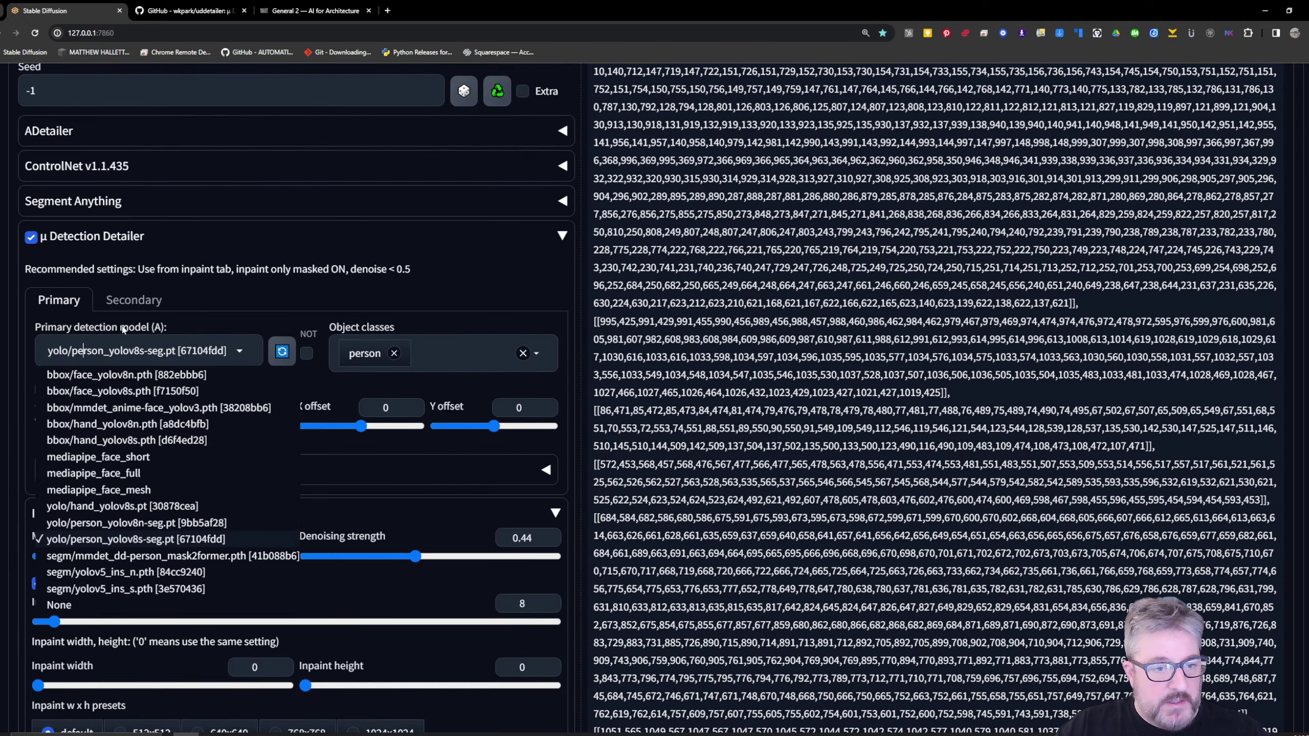
pyautogui.click(130, 540)
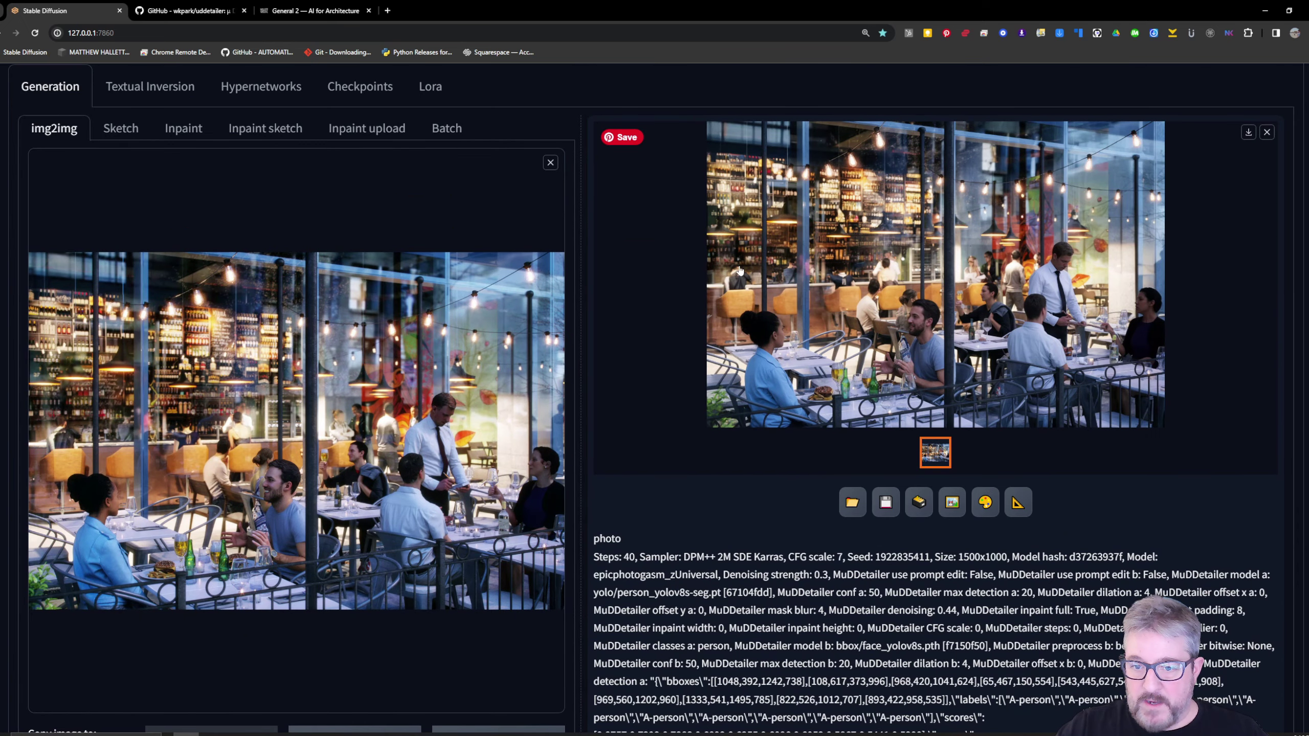
pyautogui.scroll(-1, 170, 473)
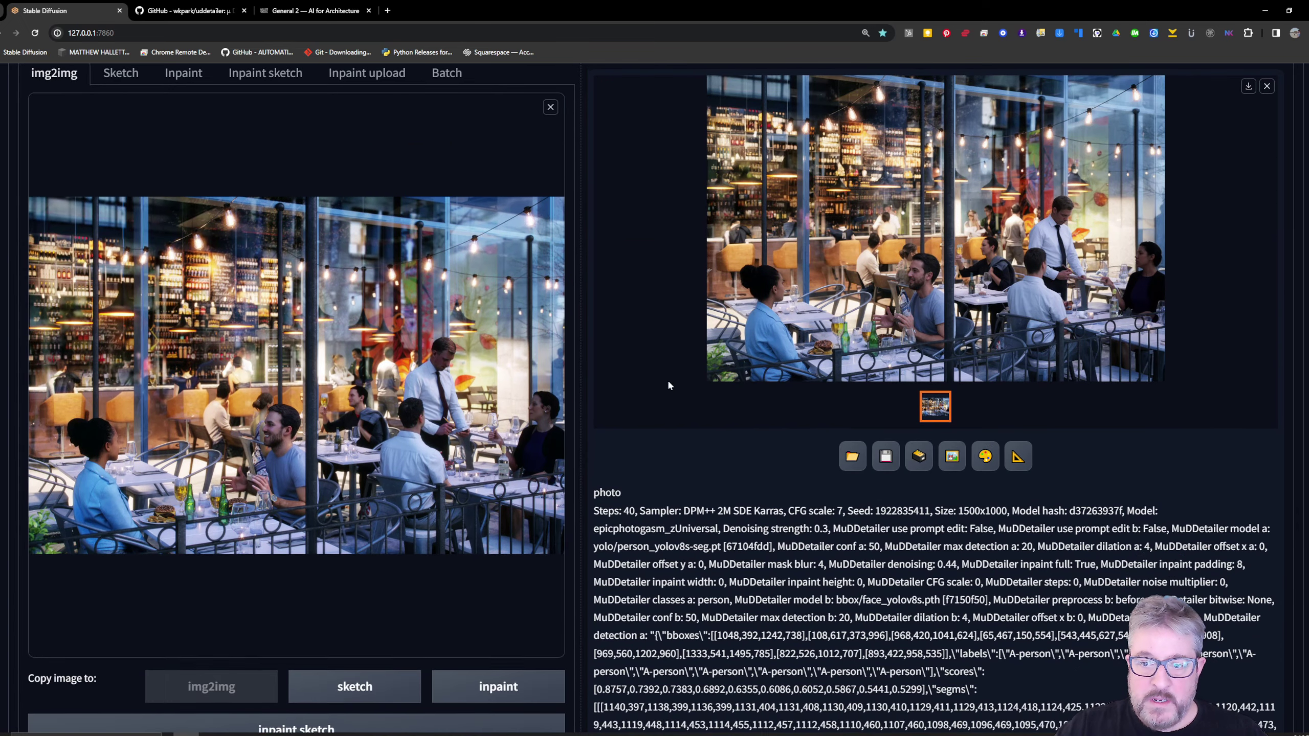
pyautogui.scroll(-5, 170, 473)
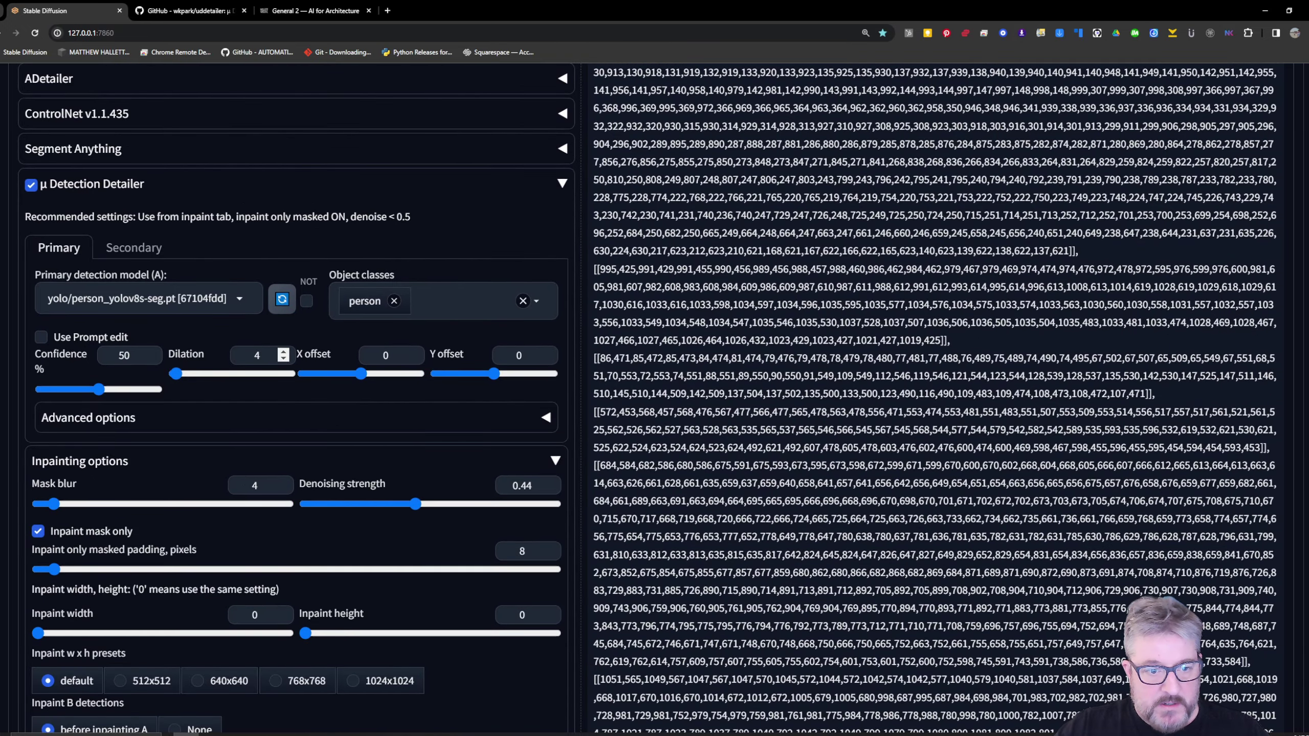
pyautogui.scroll(-3, 283, 355)
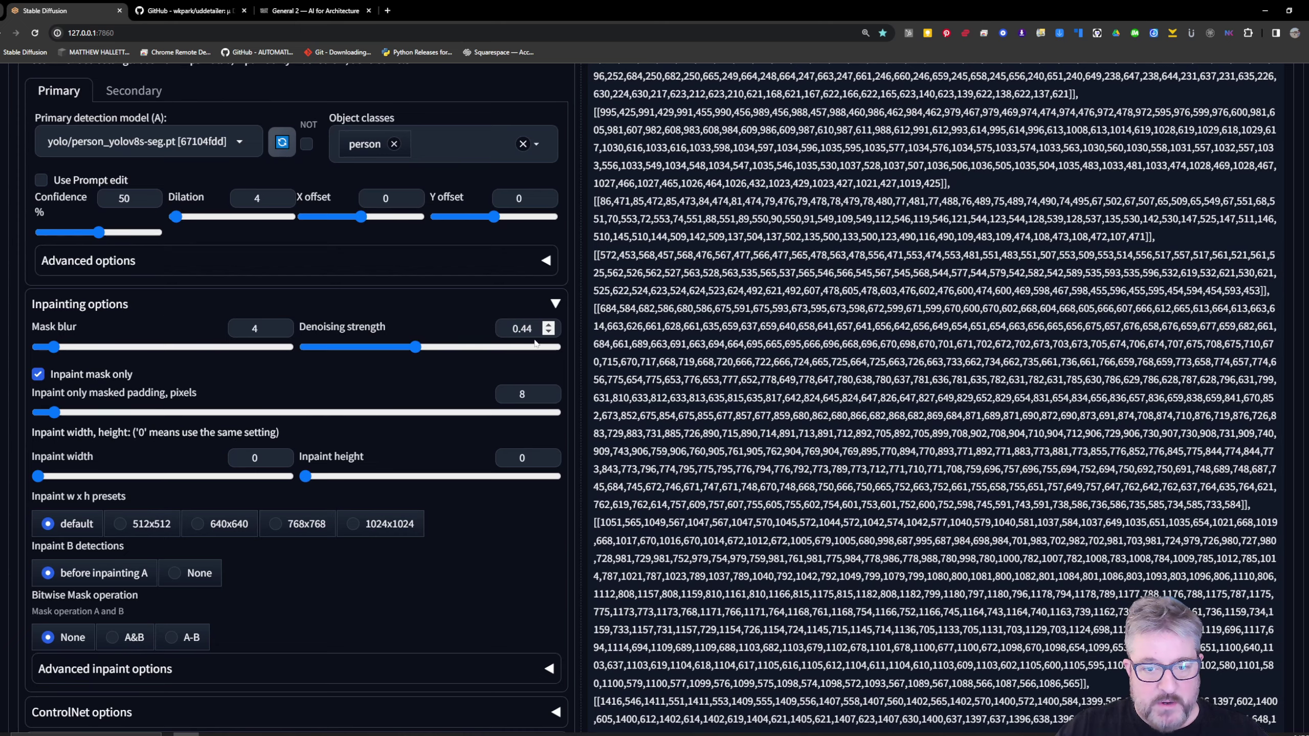
pyautogui.scroll(20, 534, 344)
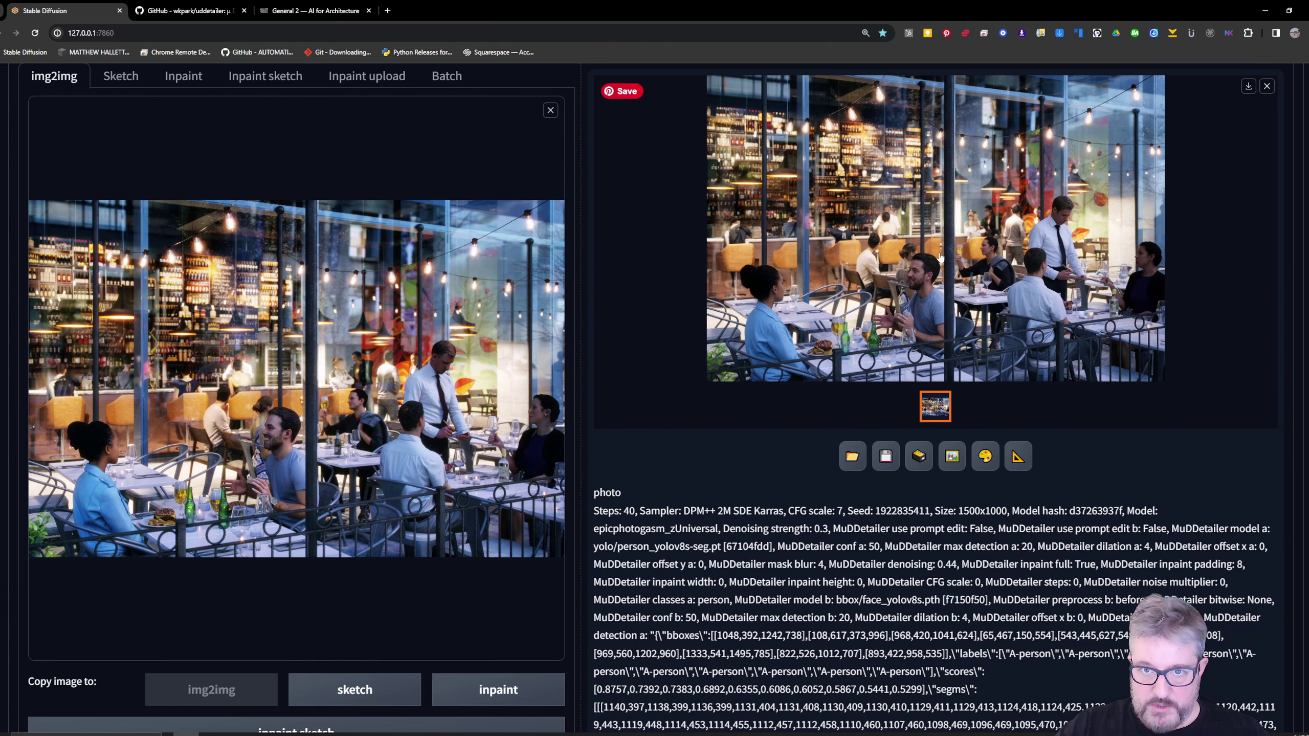
pyautogui.scroll(-20, 351, 359)
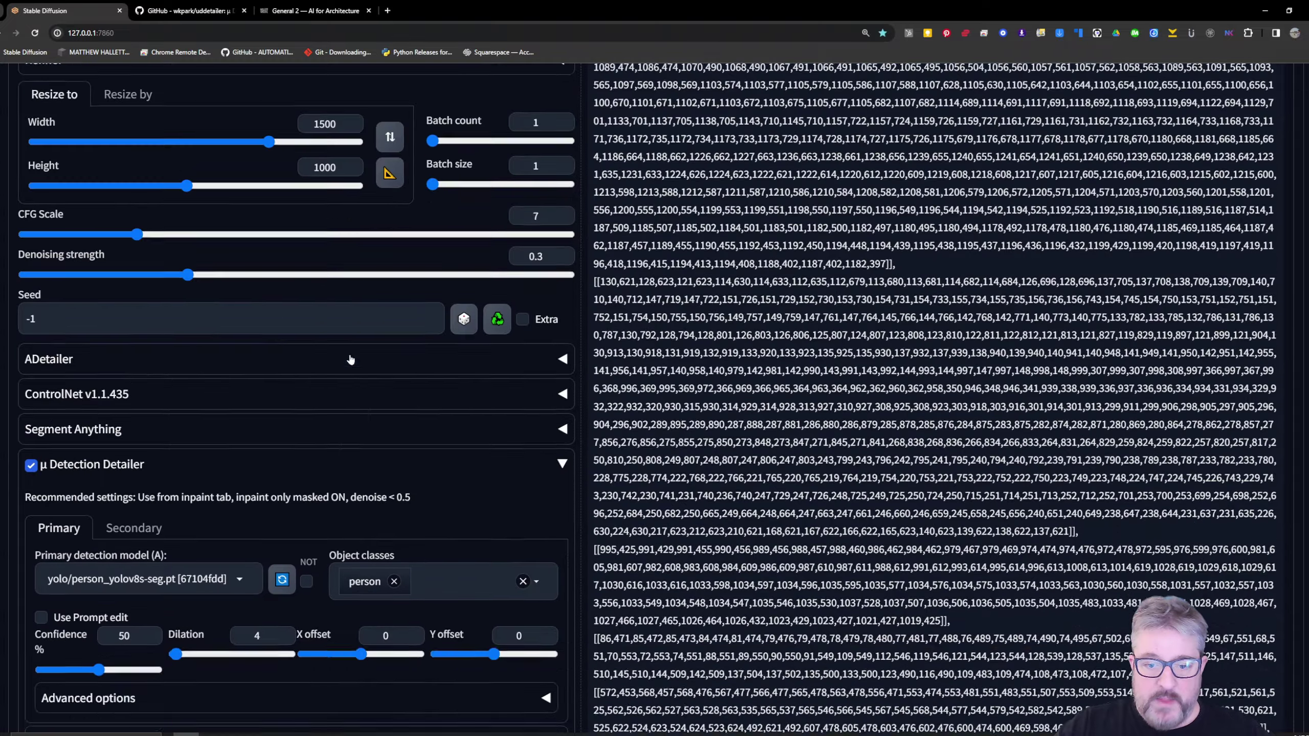
pyautogui.scroll(7, 383, 364)
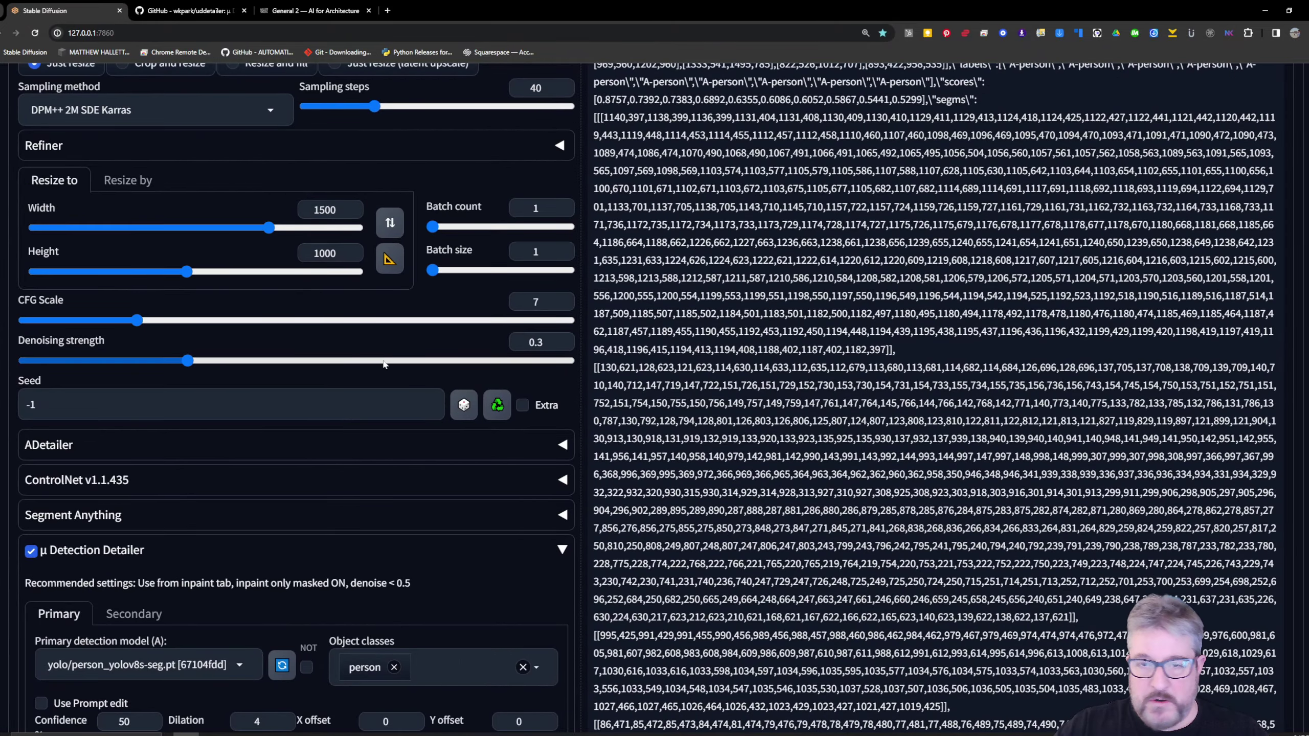
pyautogui.scroll(-5, 383, 364)
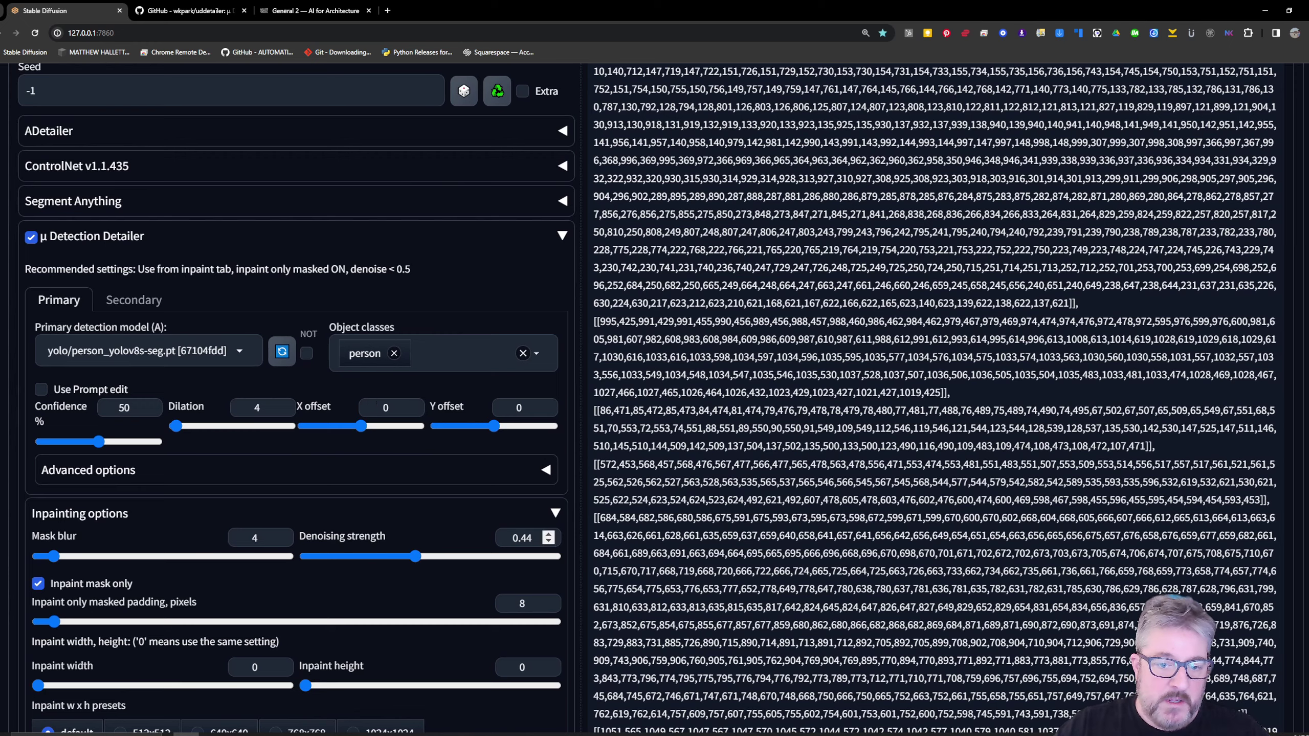
pyautogui.scroll(20, 545, 552)
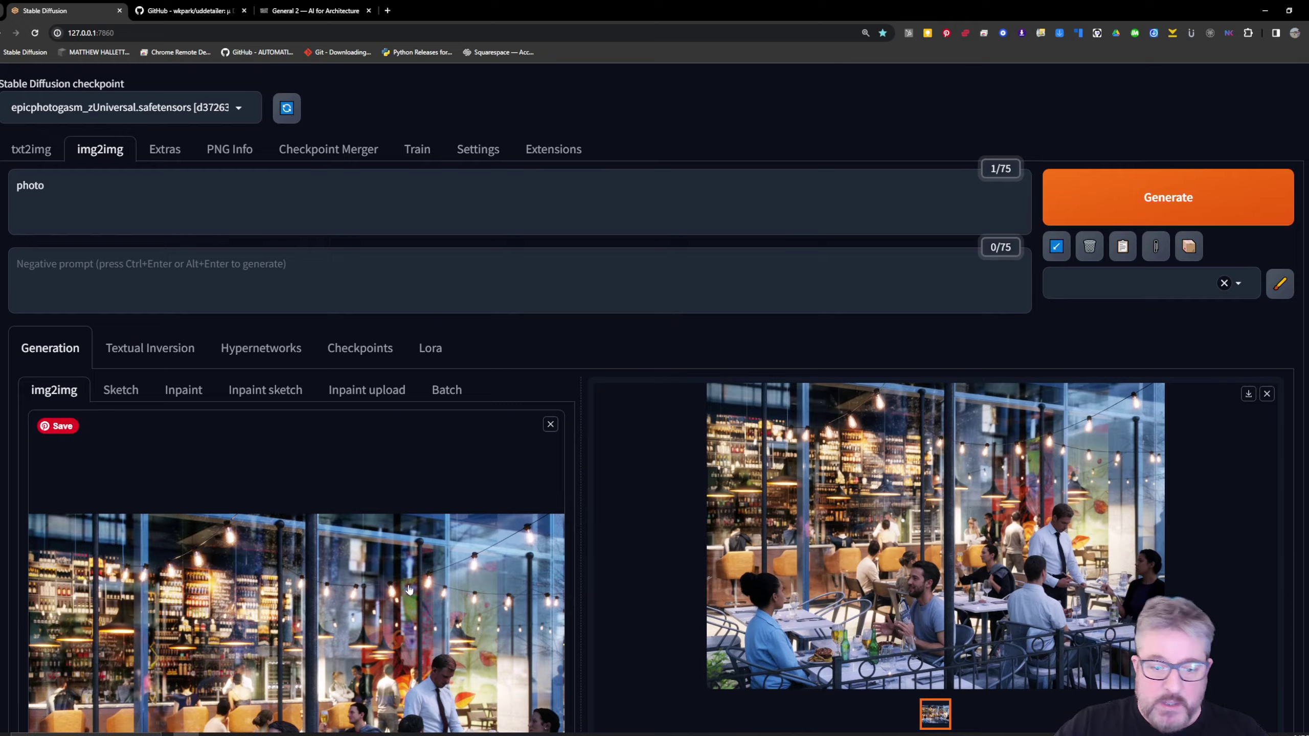
pyautogui.scroll(-4, 384, 563)
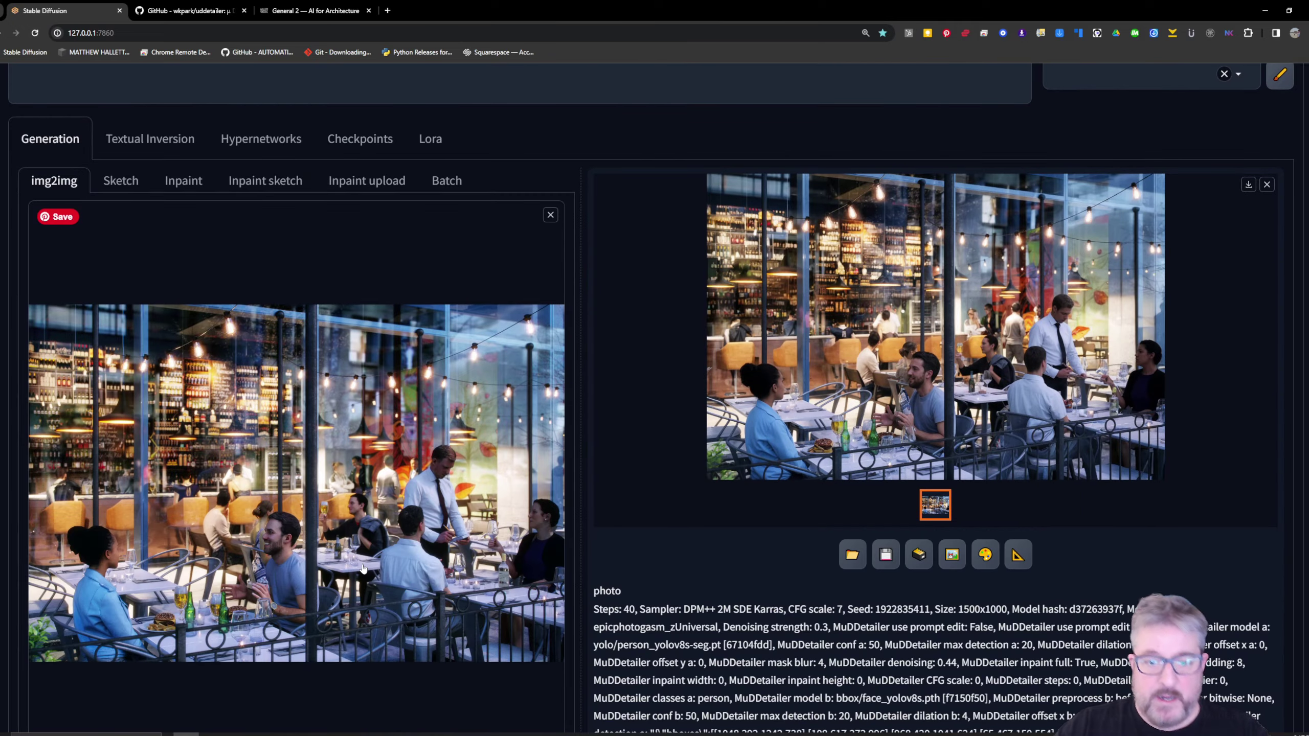
pyautogui.scroll(-15, 363, 569)
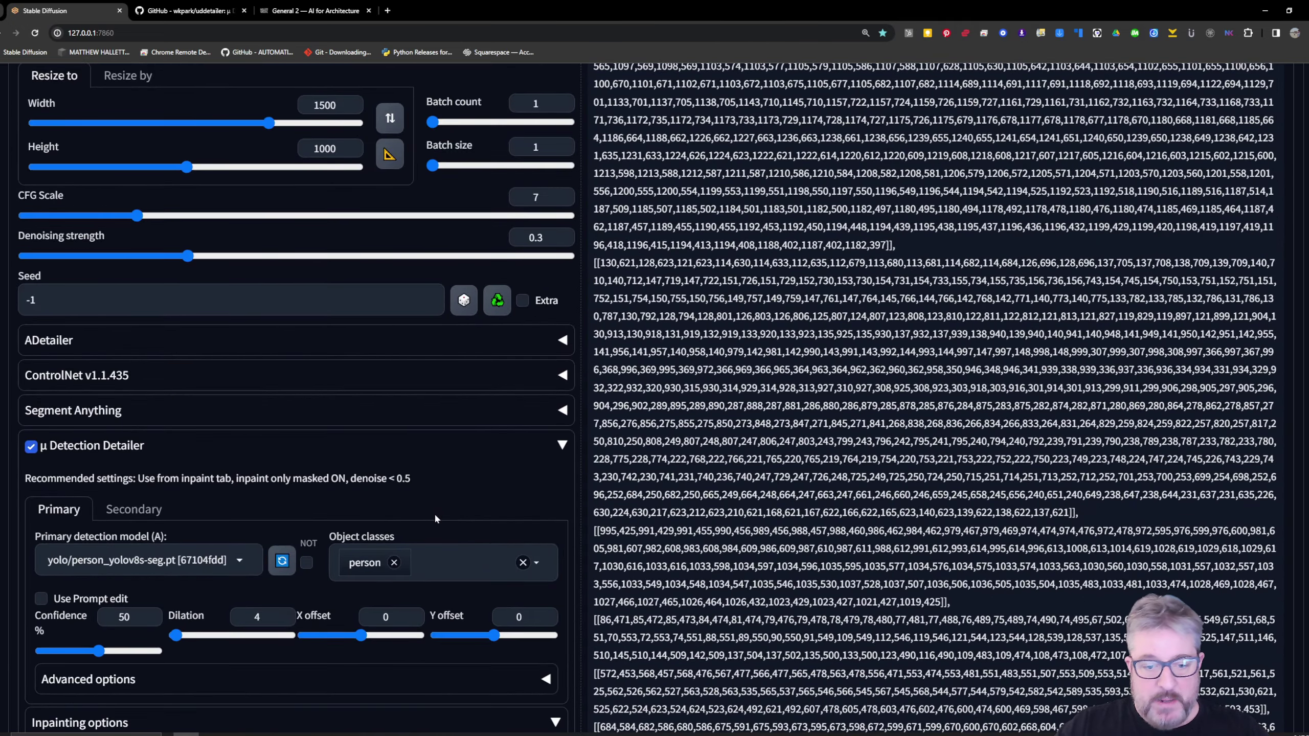
pyautogui.scroll(-7, 436, 518)
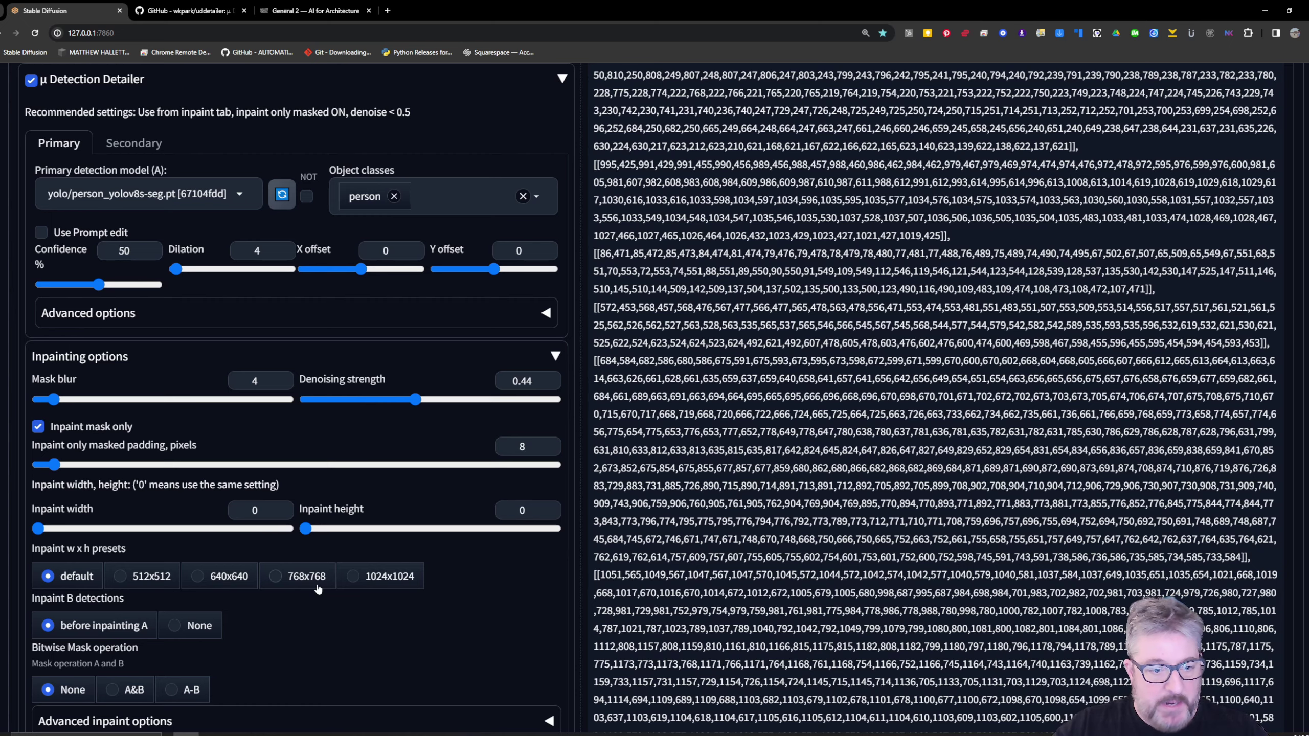
pyautogui.scroll(-3, 316, 588)
pyautogui.scroll(12, 297, 490)
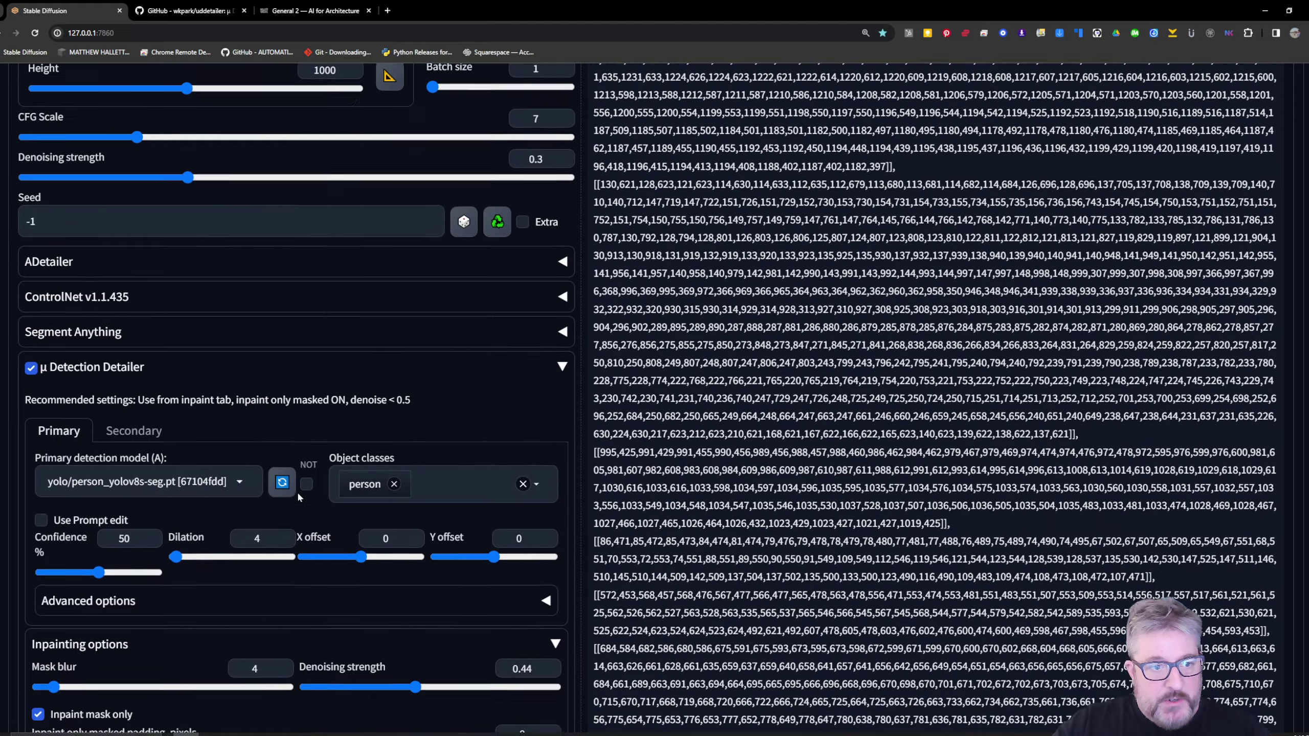
pyautogui.scroll(-7, 301, 497)
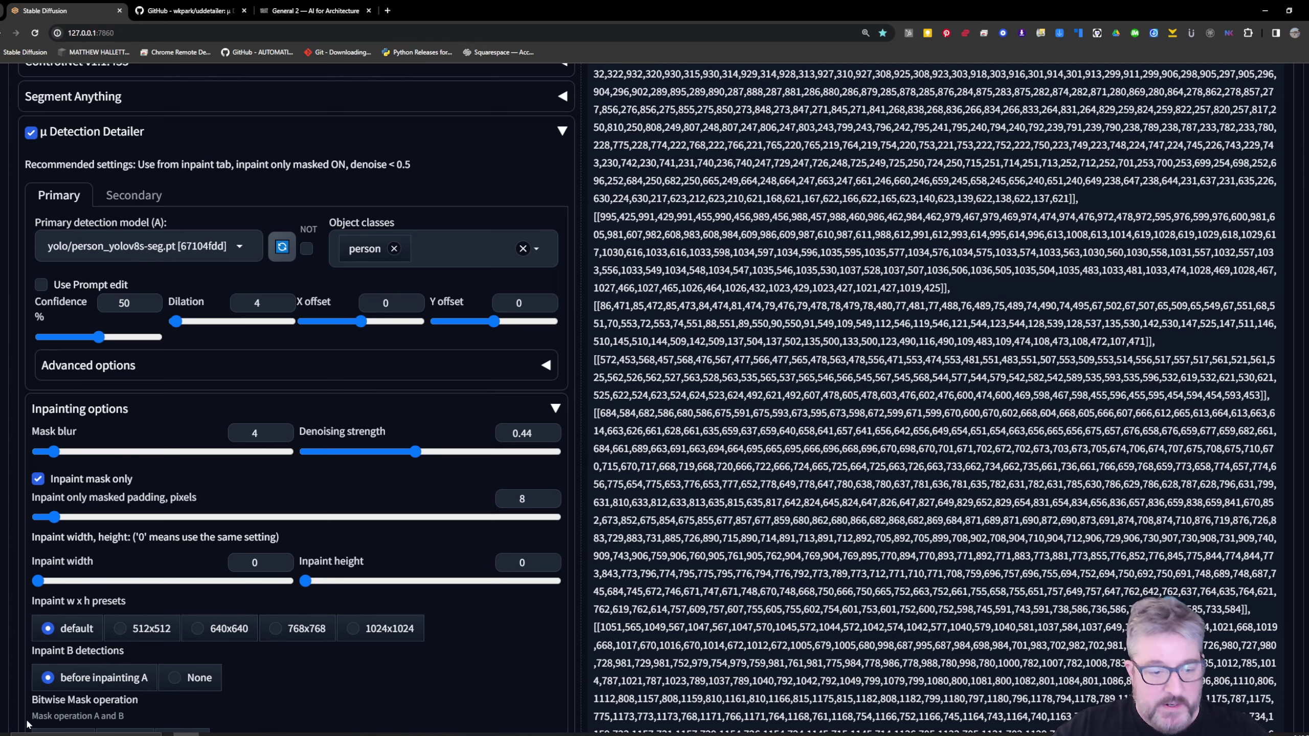
pyautogui.scroll(-4, 103, 673)
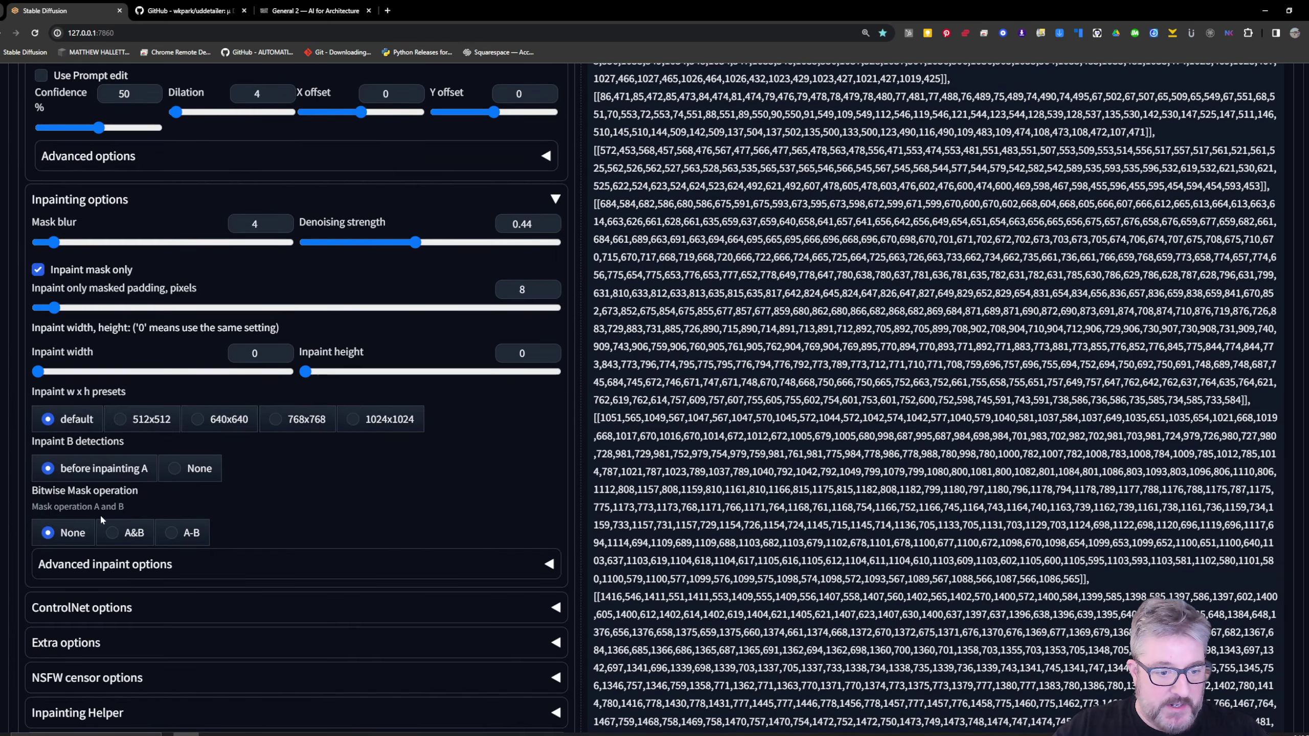
# - In the detailer's Secondary tab, keep bbox/face_yolov8s.pth as the face-pass detection model
pyautogui.scroll(8, 134, 490)
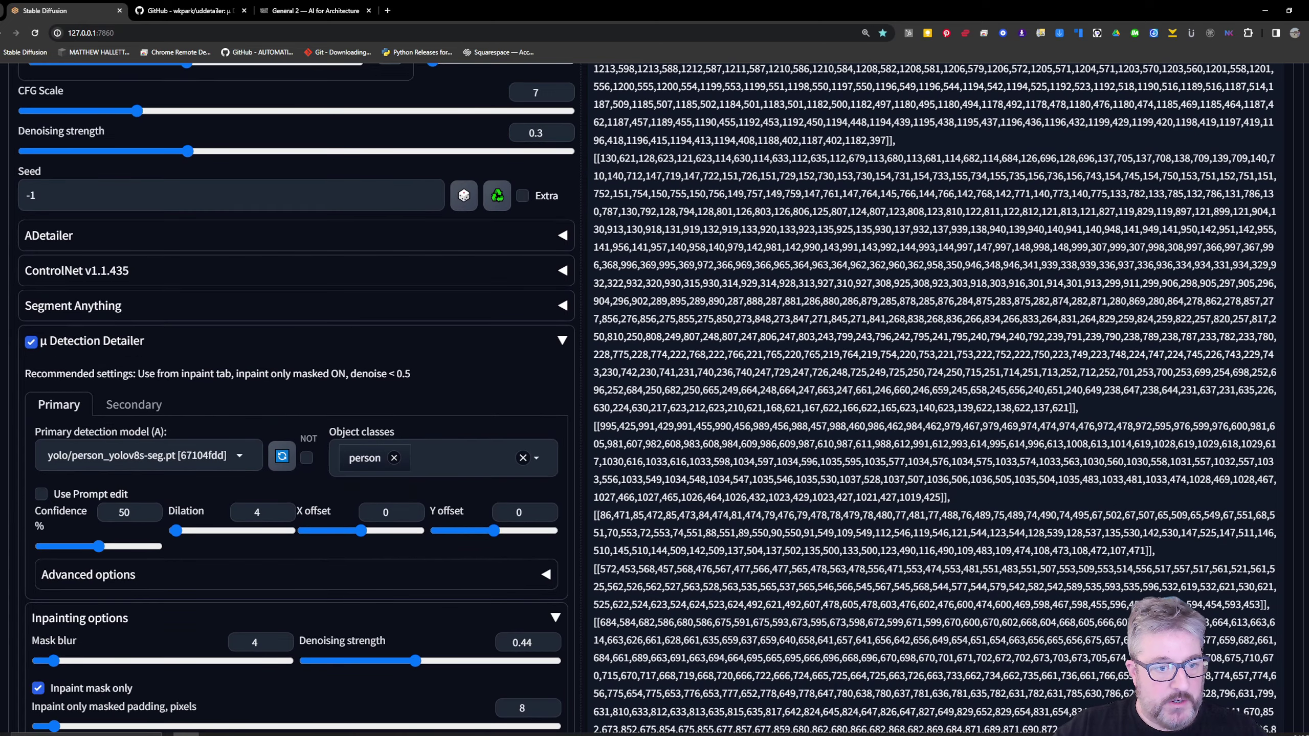
pyautogui.click(135, 410)
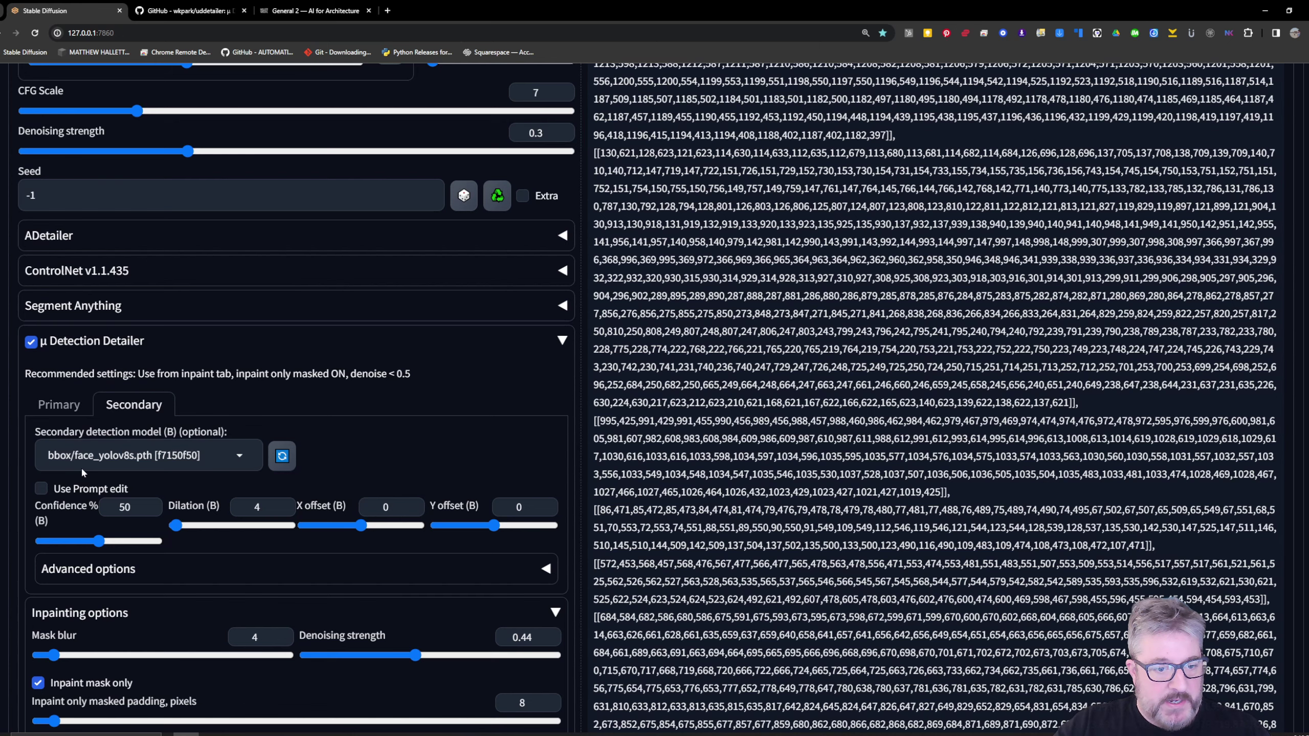
pyautogui.click(138, 466)
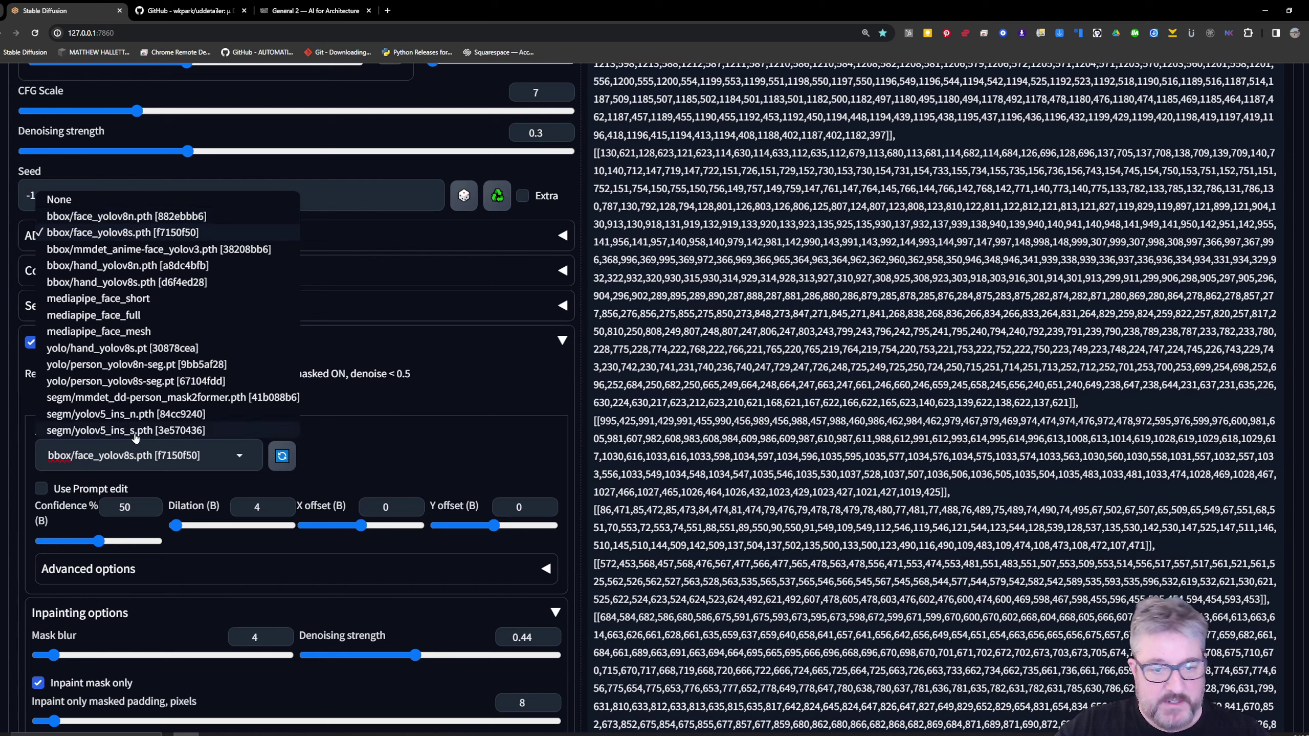
pyautogui.click(66, 511)
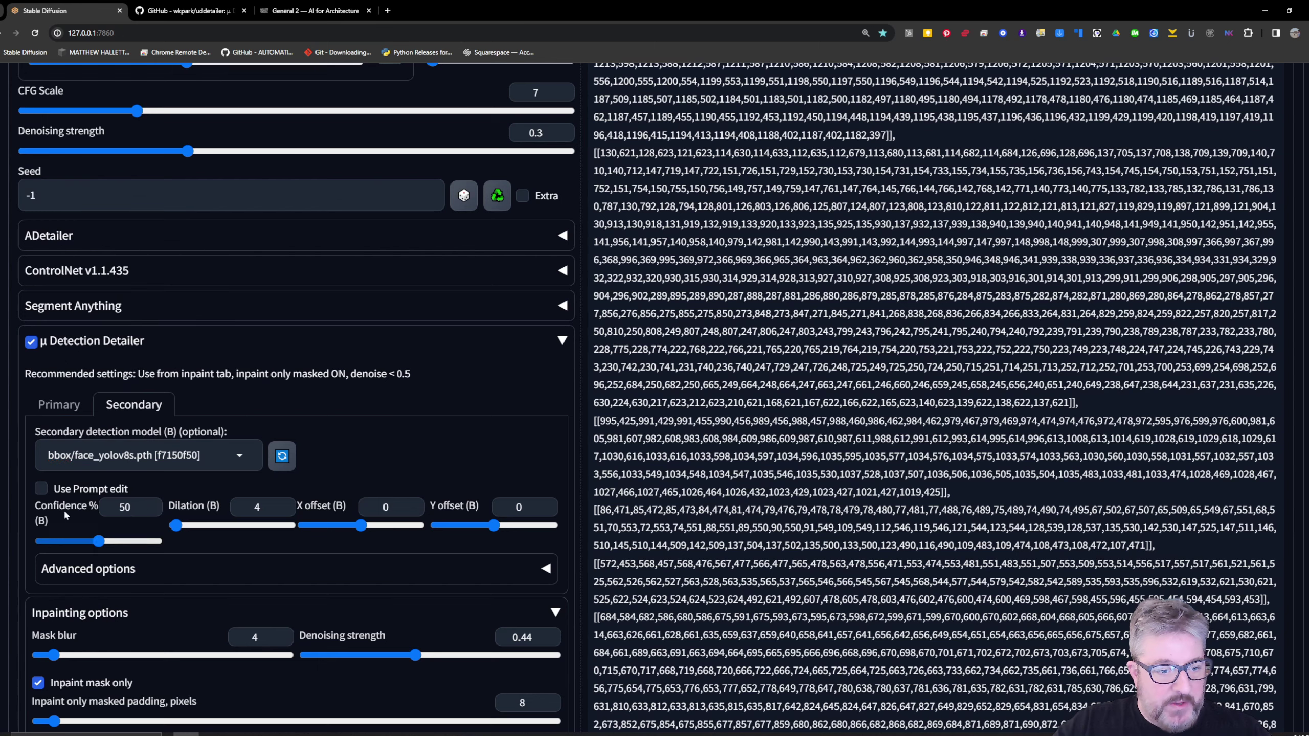
pyautogui.scroll(-3, 117, 507)
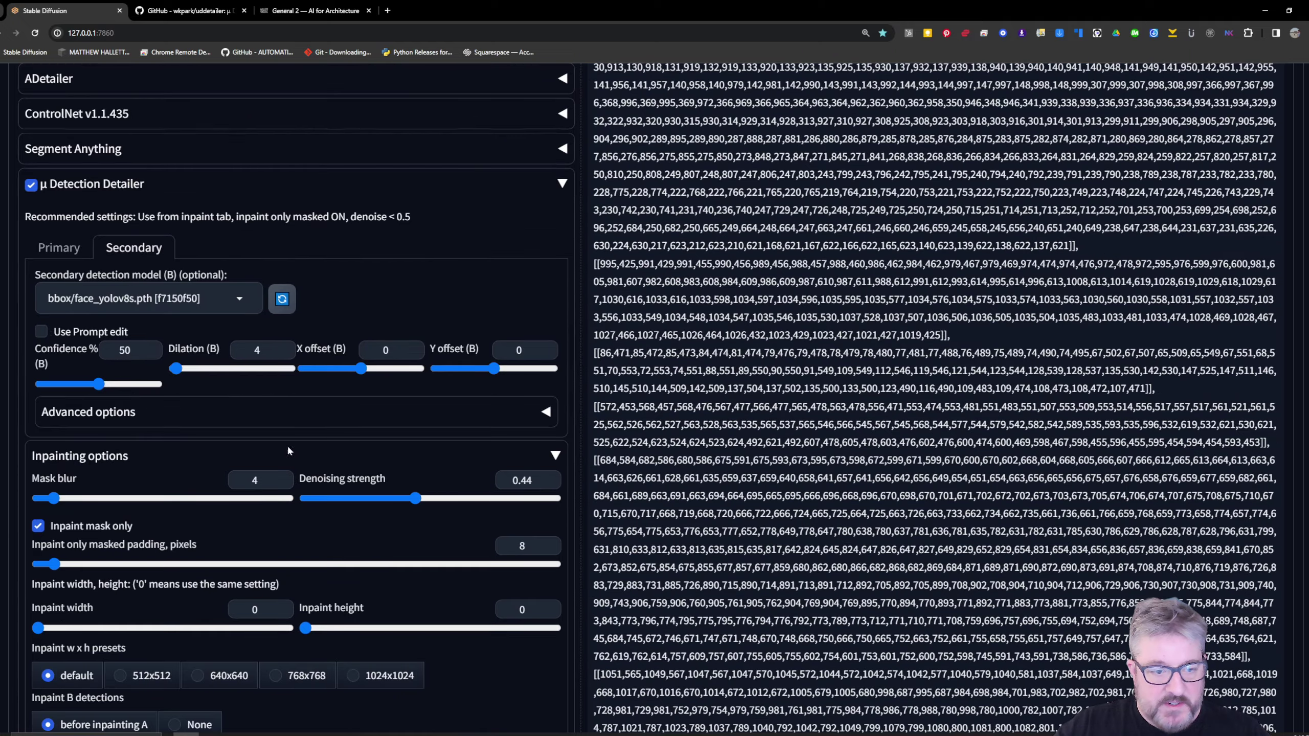
pyautogui.scroll(15, 549, 480)
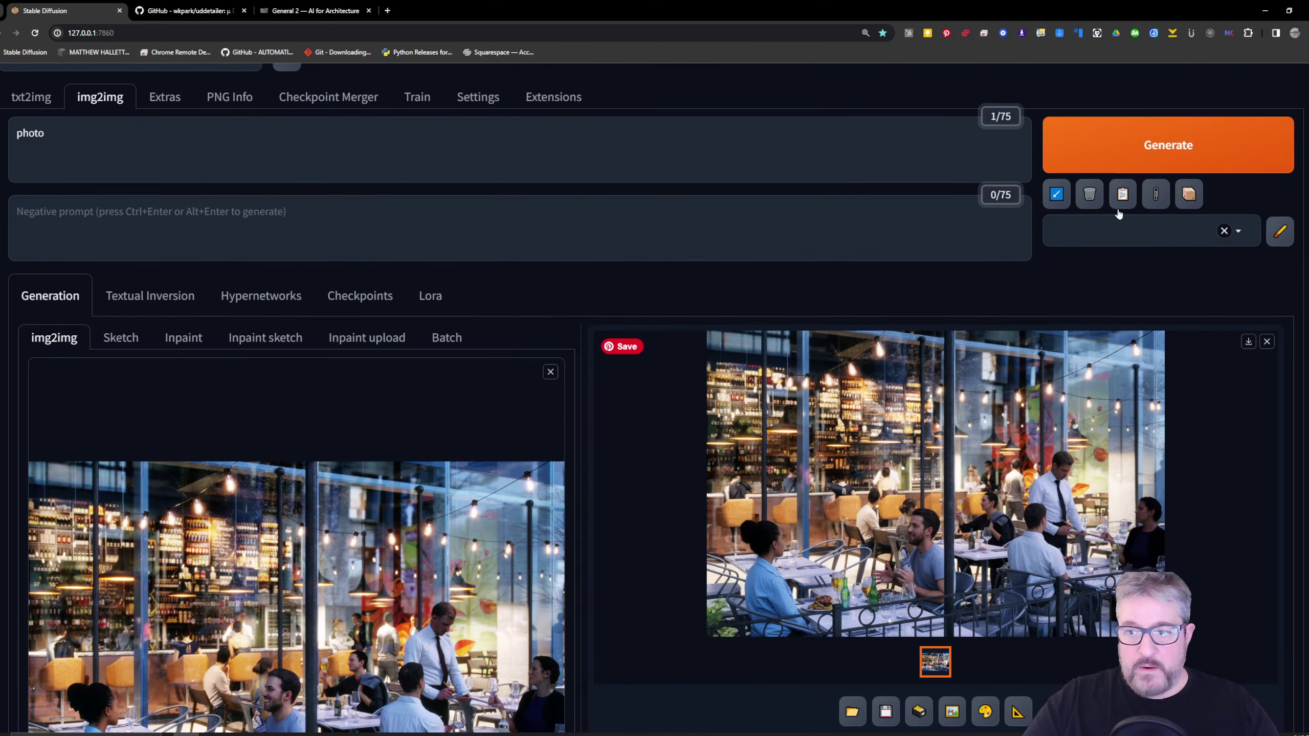
# - Generate the refined restaurant image and magnify the page to watch the preview
pyautogui.click(1134, 137)
pyautogui.scroll(-3, 1011, 378)
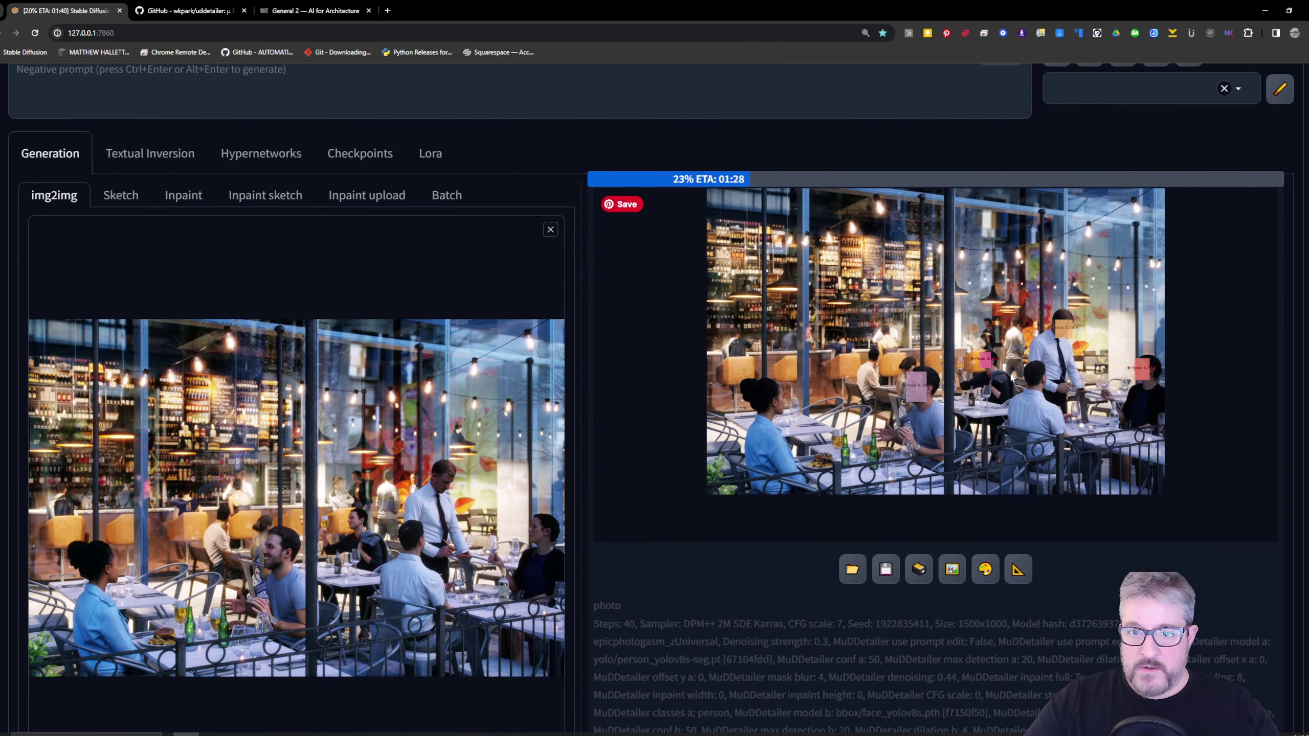
pyautogui.scroll(1, 1011, 378)
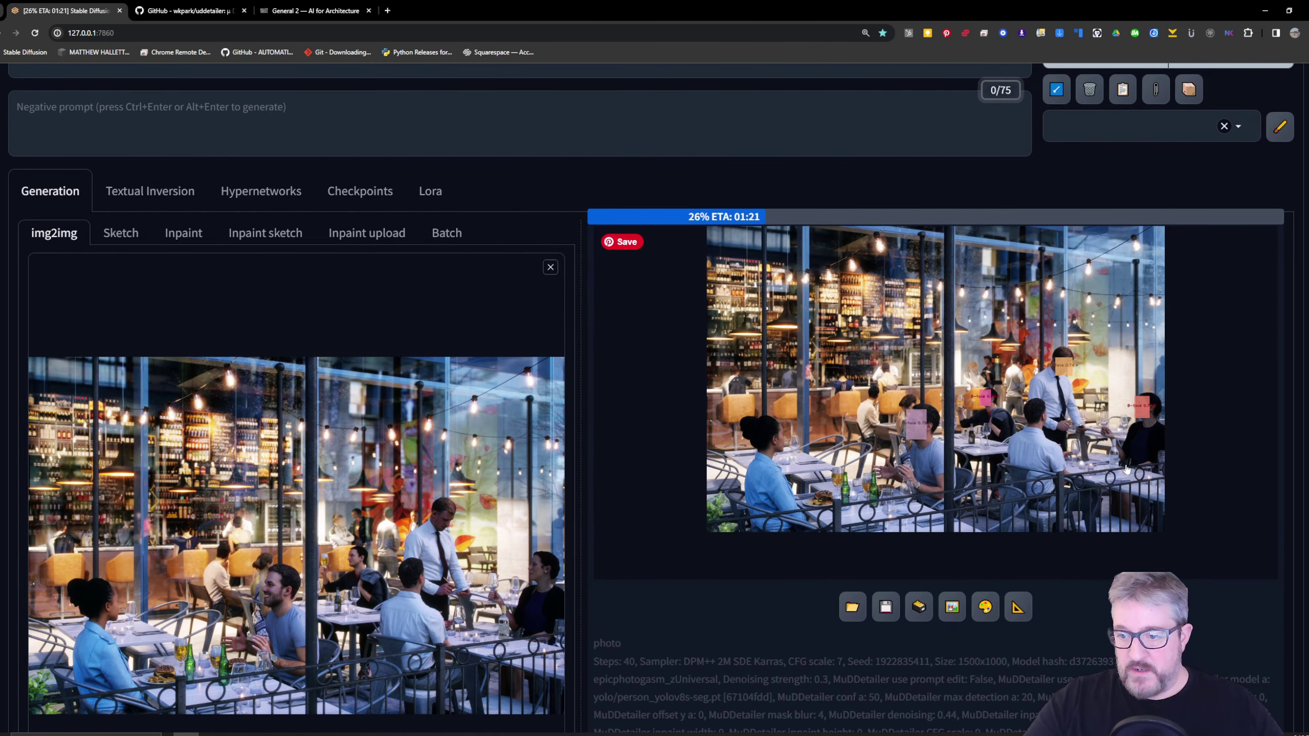
pyautogui.hotkey('ctrl', '+')
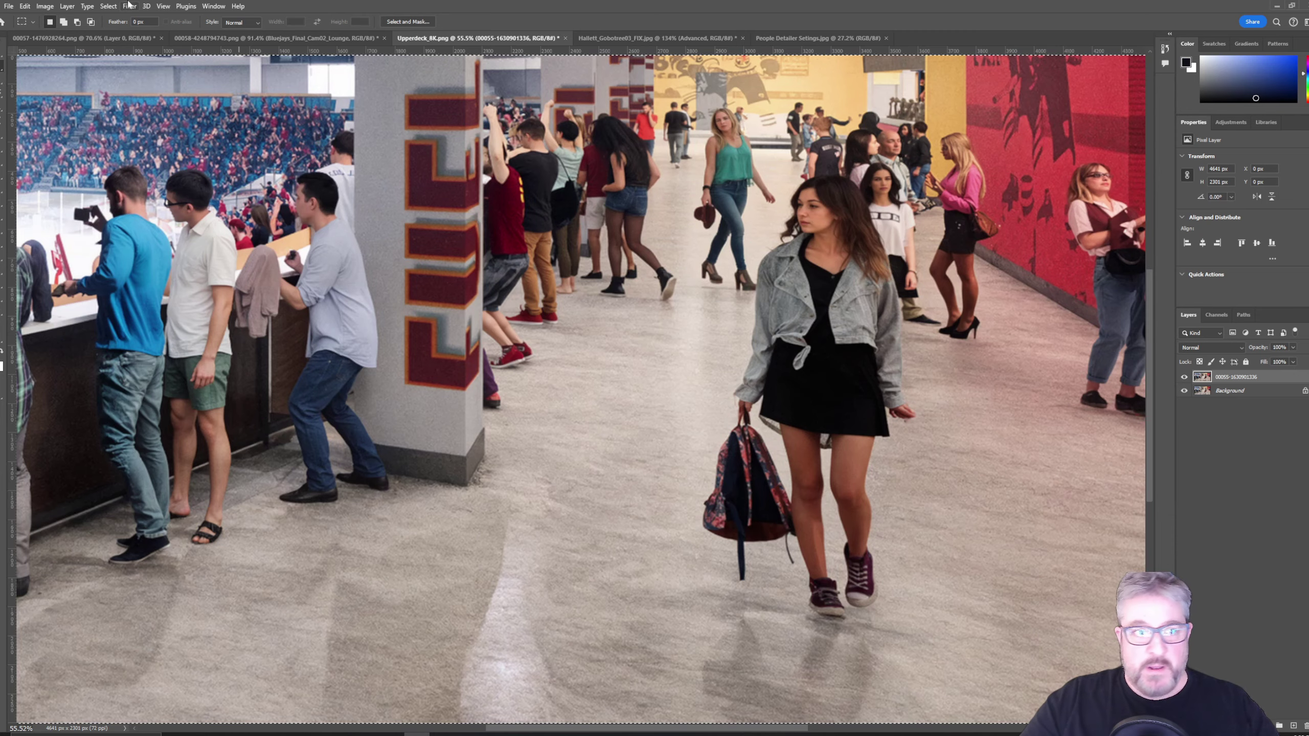
# - Toggle the top refined-people layer repeatedly to compare the courtyard office render's figures
pyautogui.hotkey('ctrl', 'Tab')
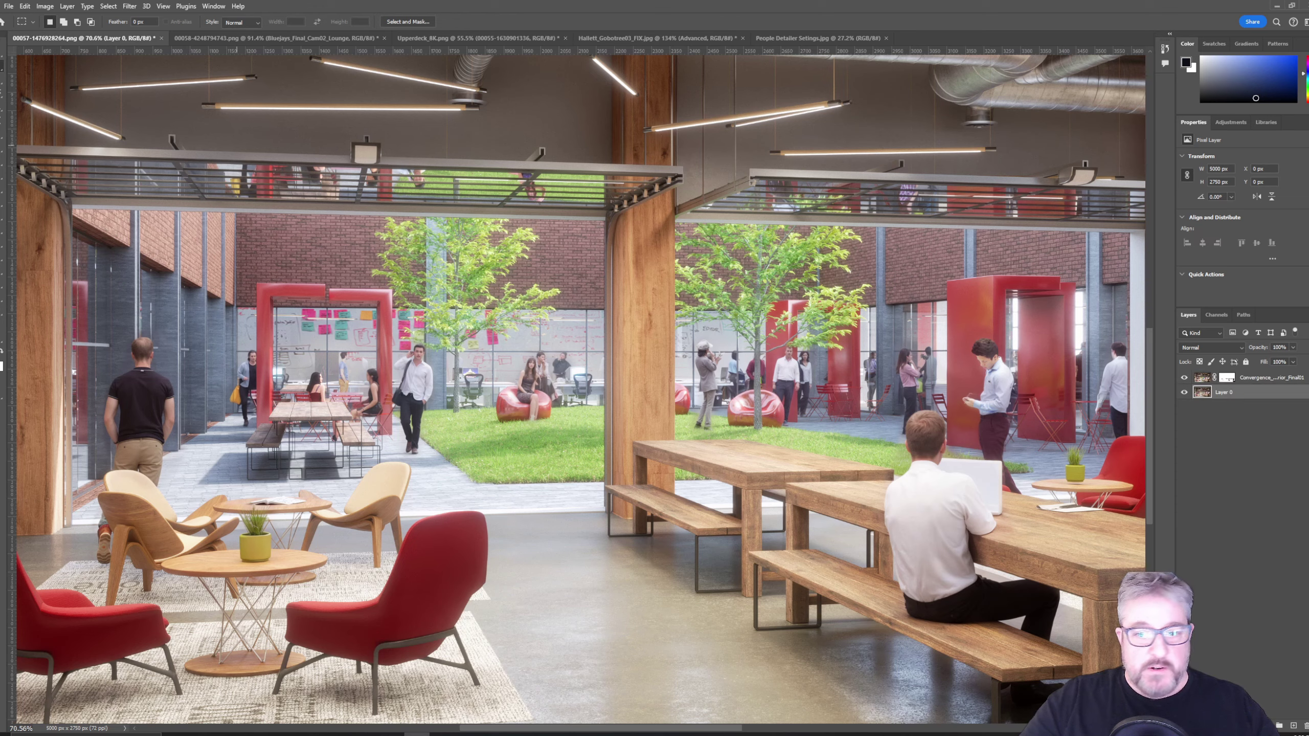
pyautogui.click(1182, 379)
pyautogui.click(1182, 379)
pyautogui.click(1182, 379)
pyautogui.click(1182, 379)
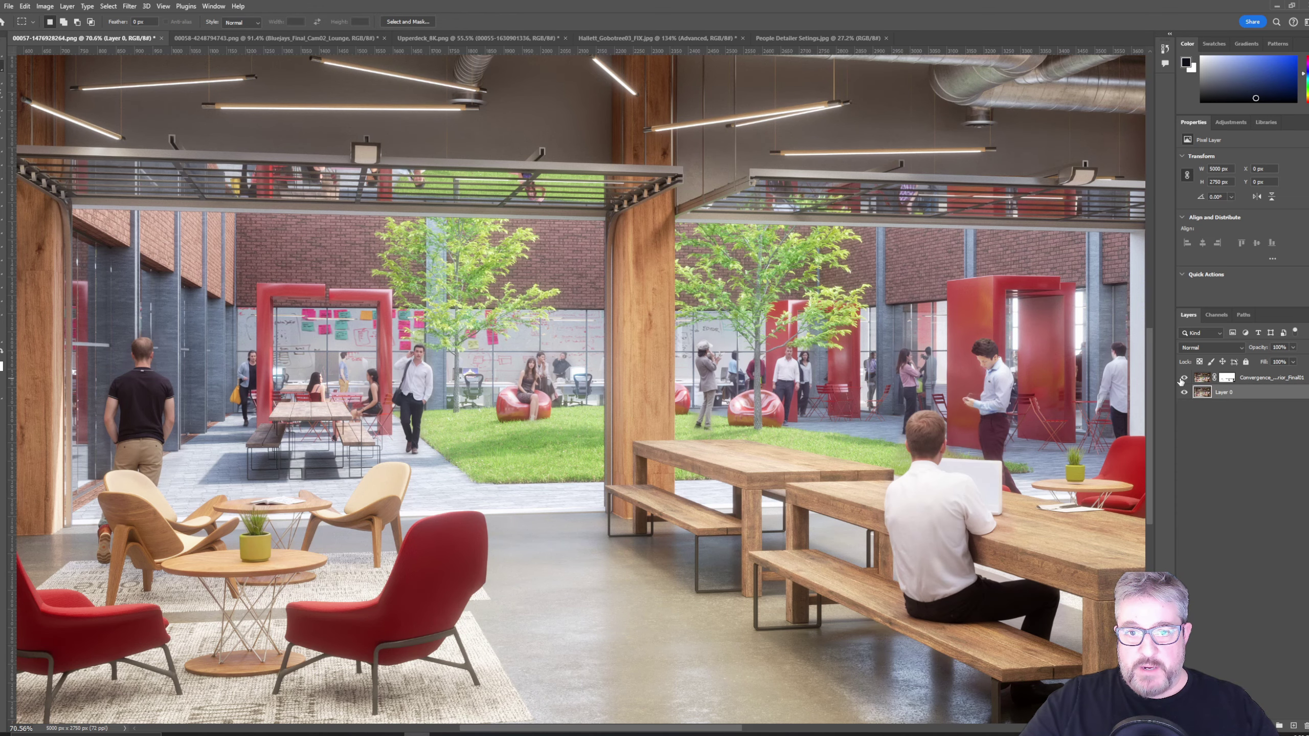
pyautogui.click(1182, 379)
pyautogui.scroll(5, 309, 413)
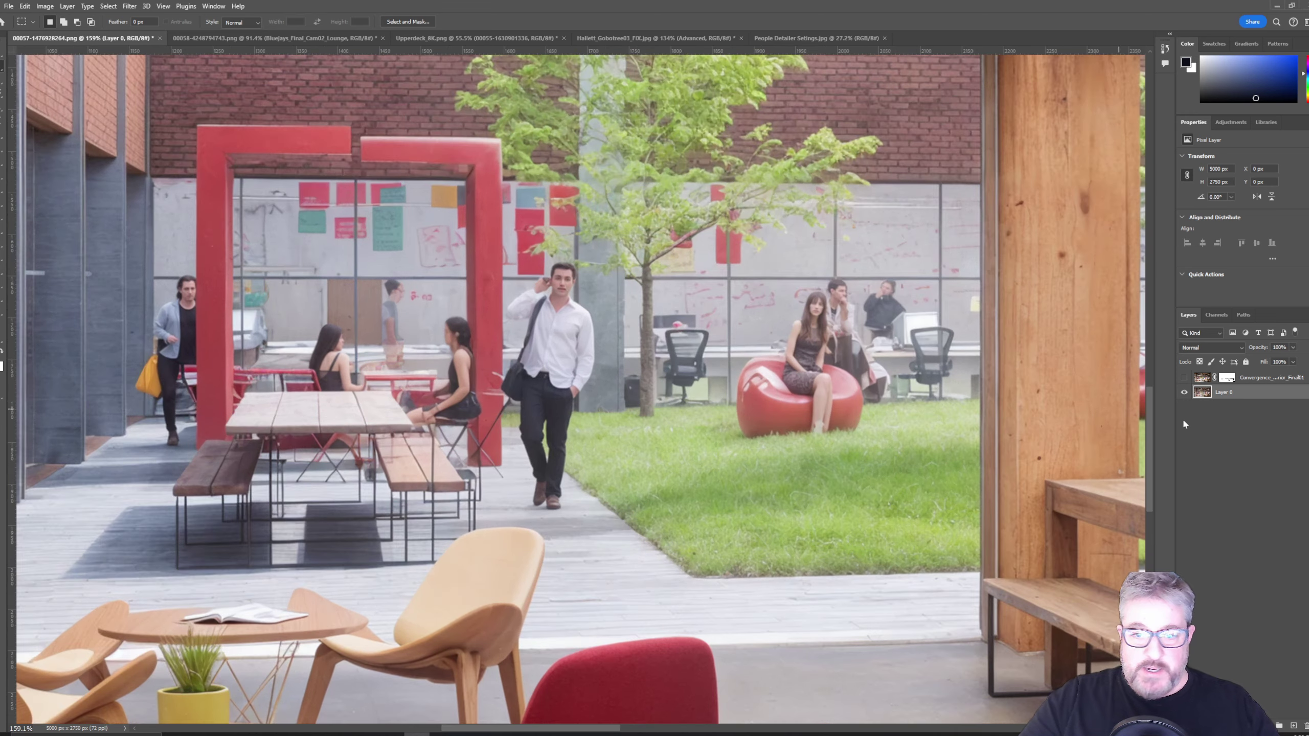
pyautogui.click(1184, 378)
pyautogui.keyDown('shift'); pyautogui.click(1227, 378); pyautogui.keyUp('shift')
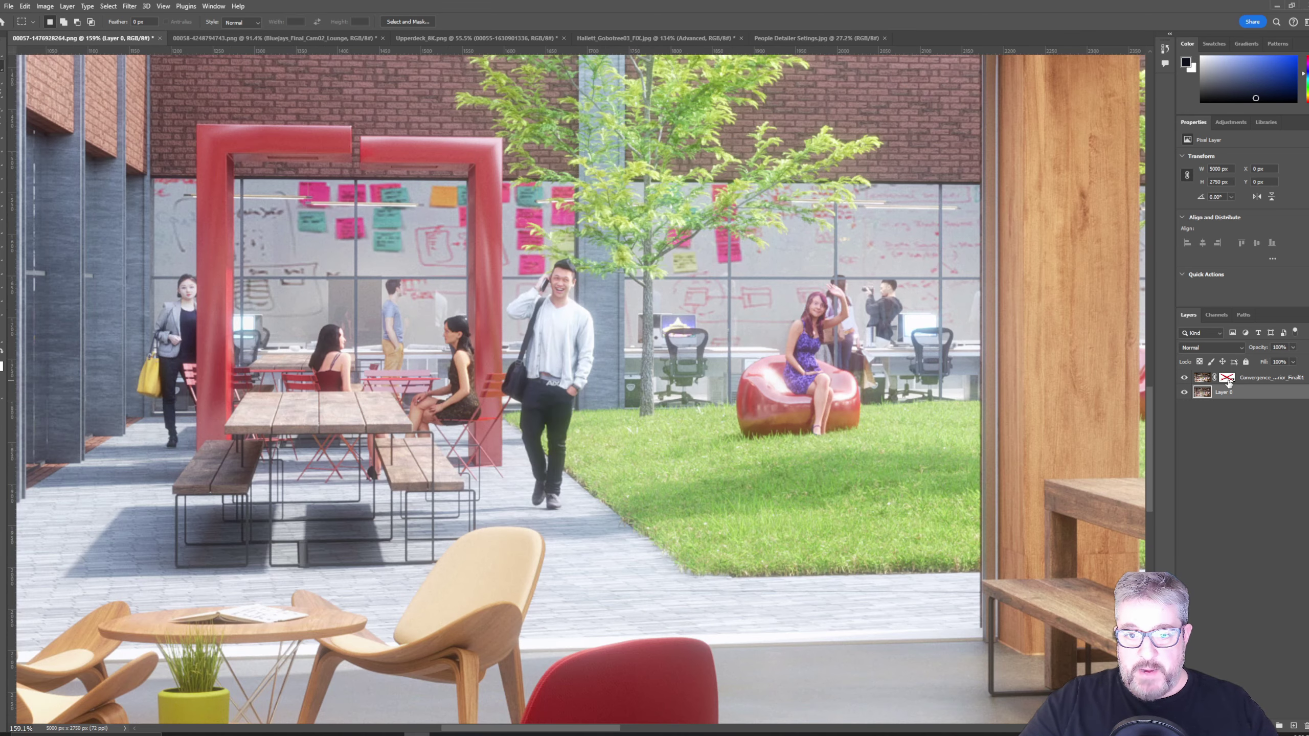
pyautogui.keyDown('shift'); pyautogui.click(1227, 378); pyautogui.keyUp('shift')
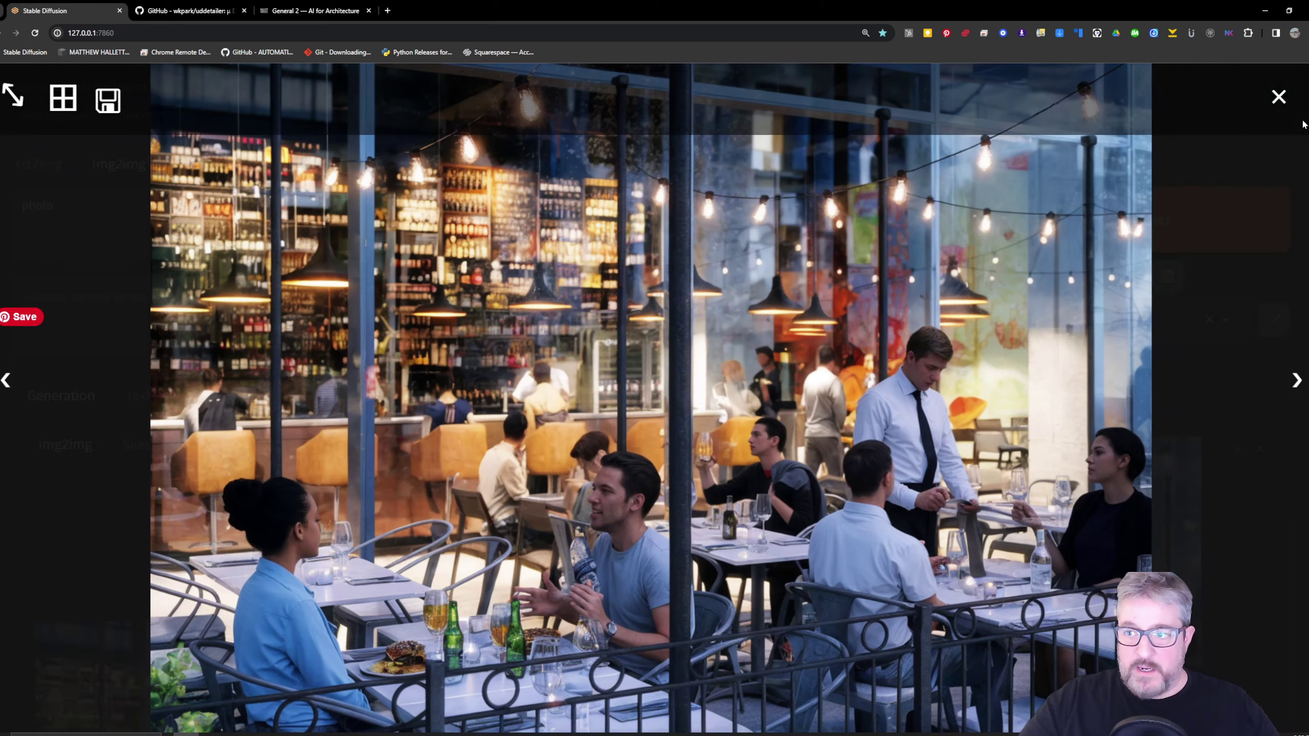
# - Close the full-size result view and scroll the img2img page down and back up
pyautogui.click(1187, 181)
pyautogui.scroll(-10, 472, 416)
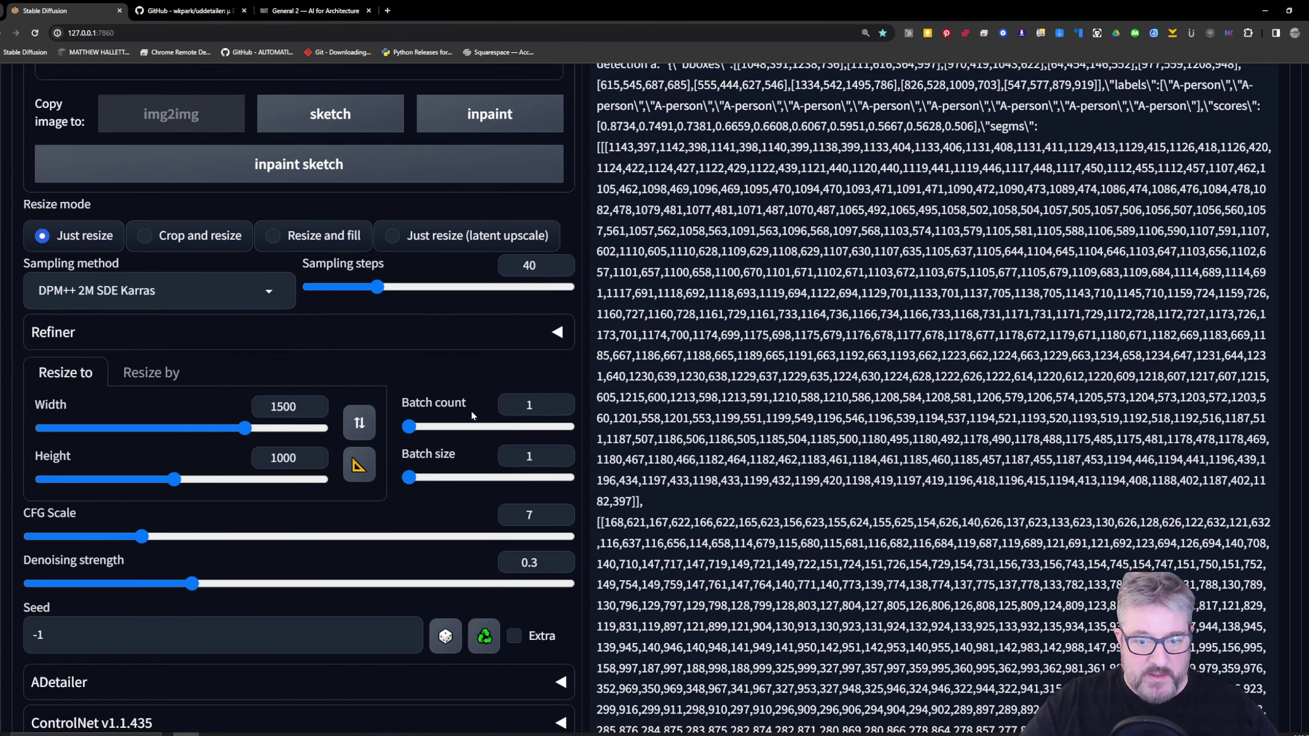
pyautogui.scroll(10, 472, 415)
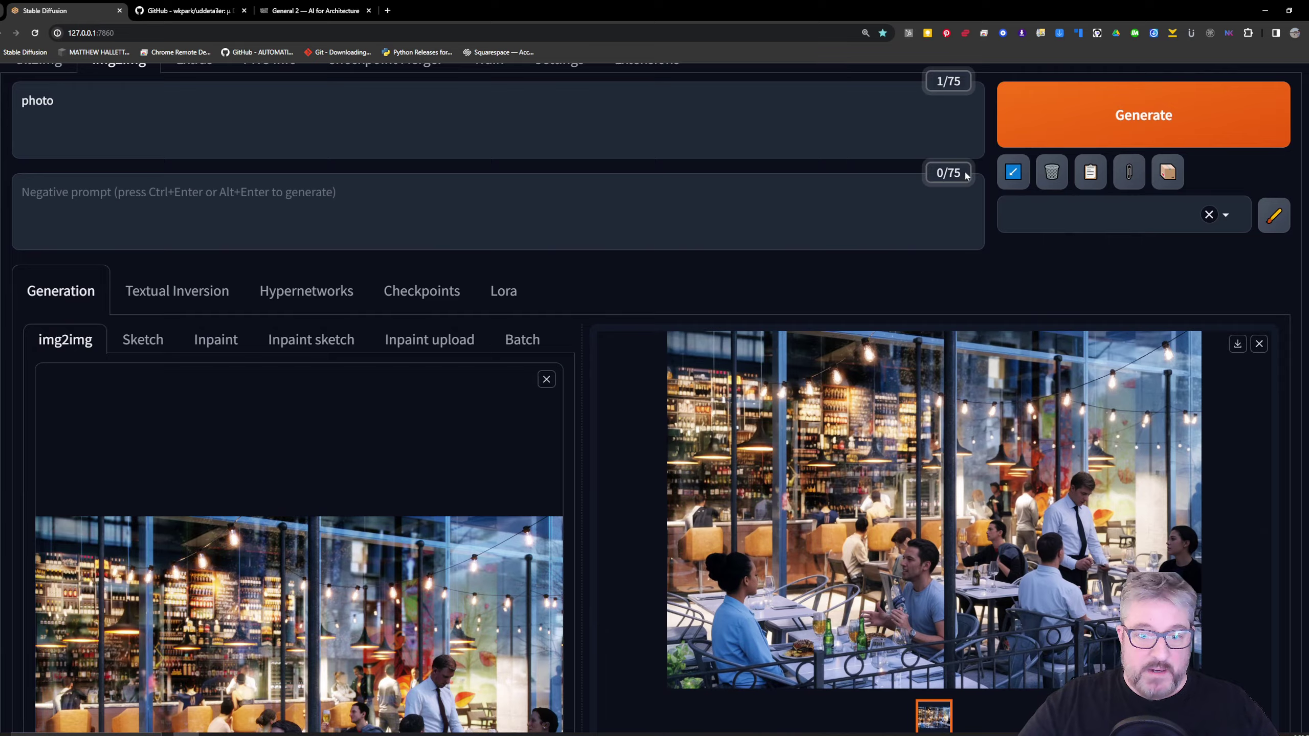
pyautogui.scroll(-5, 967, 176)
pyautogui.scroll(5, 967, 176)
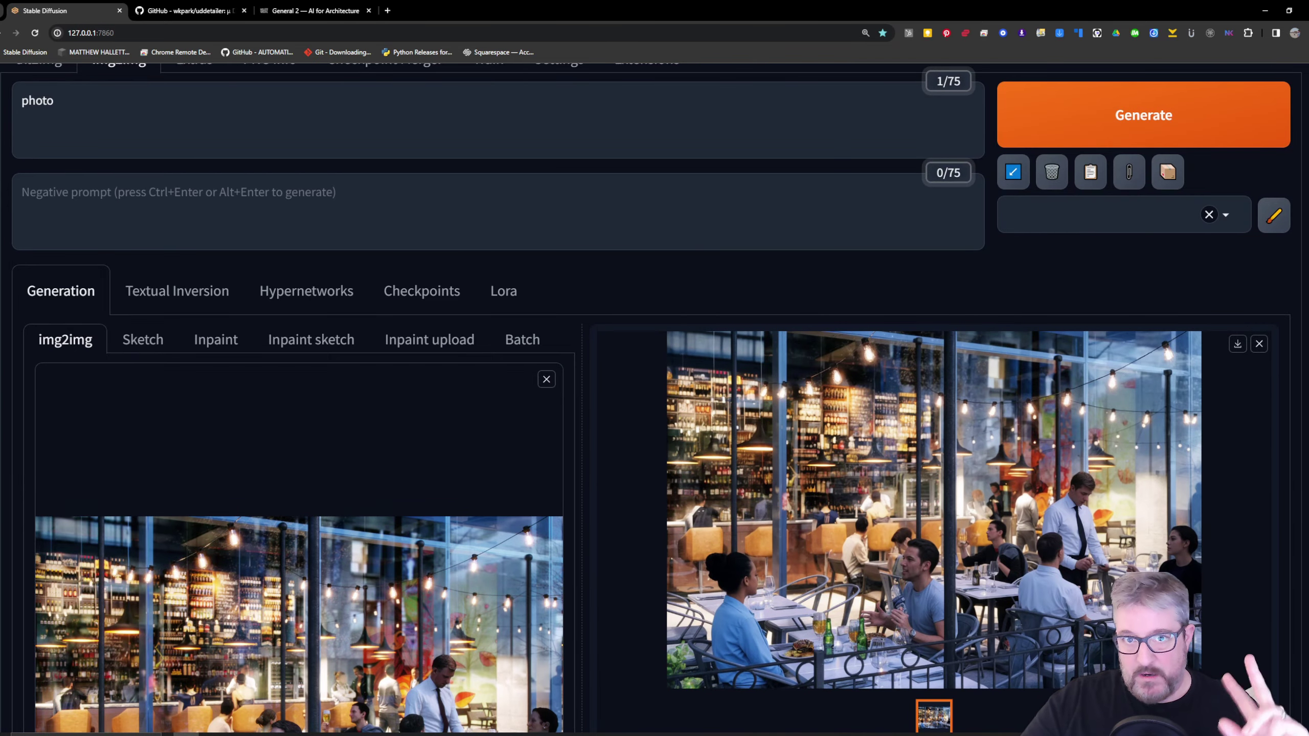